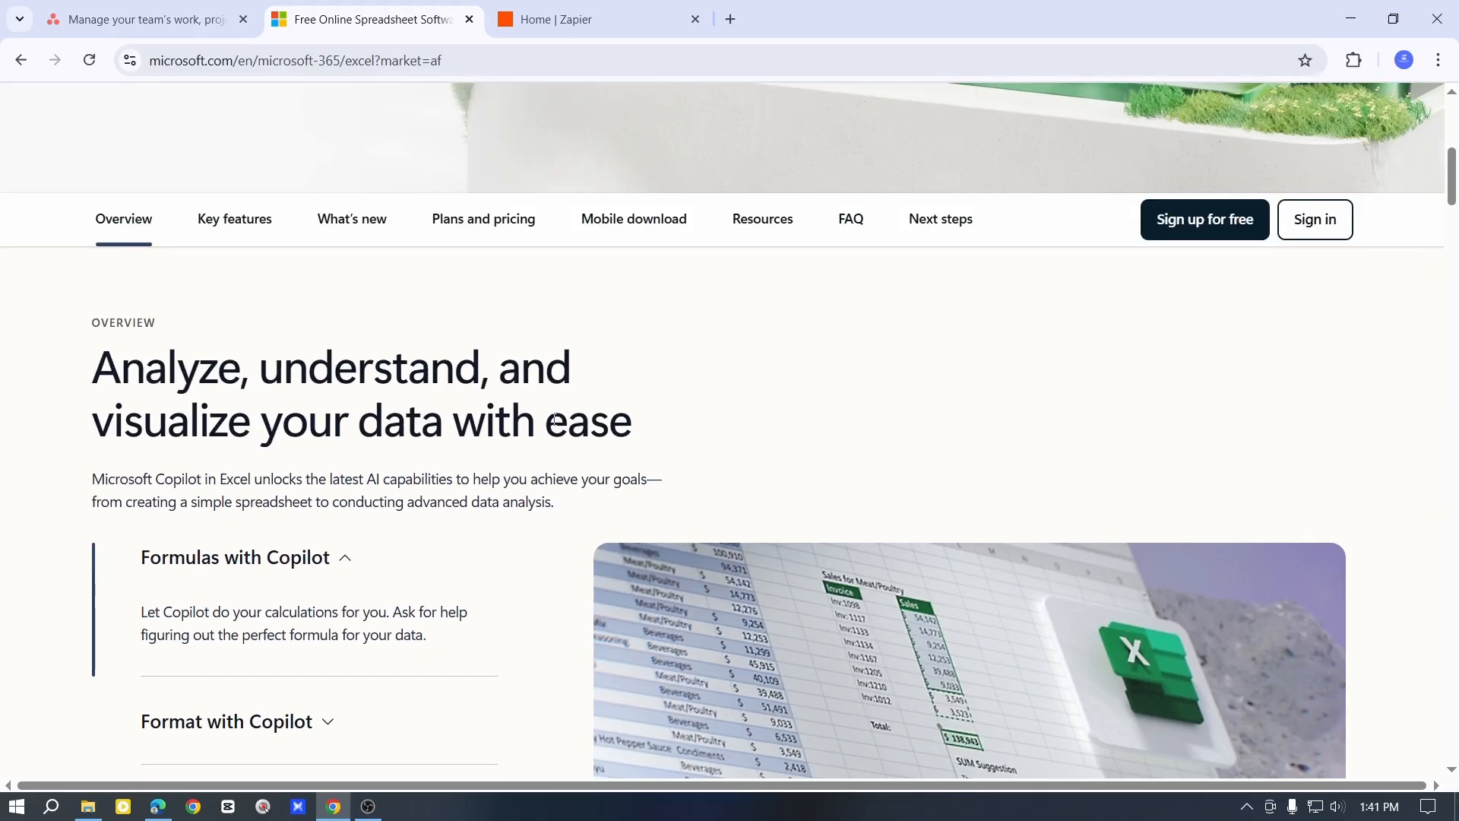
- Look over the Asana homepage, the Microsoft Excel product page and the Zapier home page
click(165, 20)
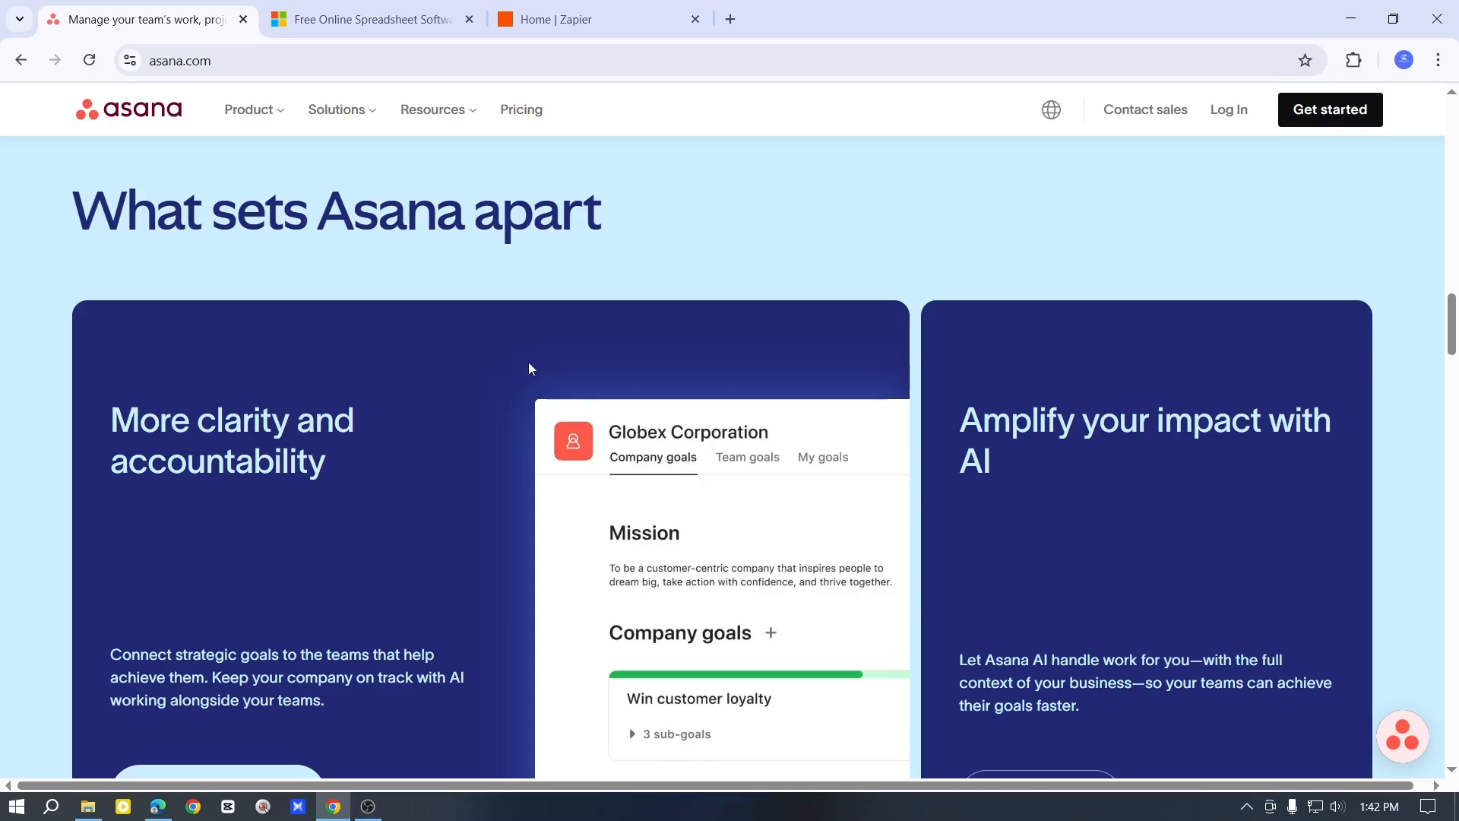
scroll(532, 357, up, 4)
scroll(426, 342, down, 4)
click(372, 20)
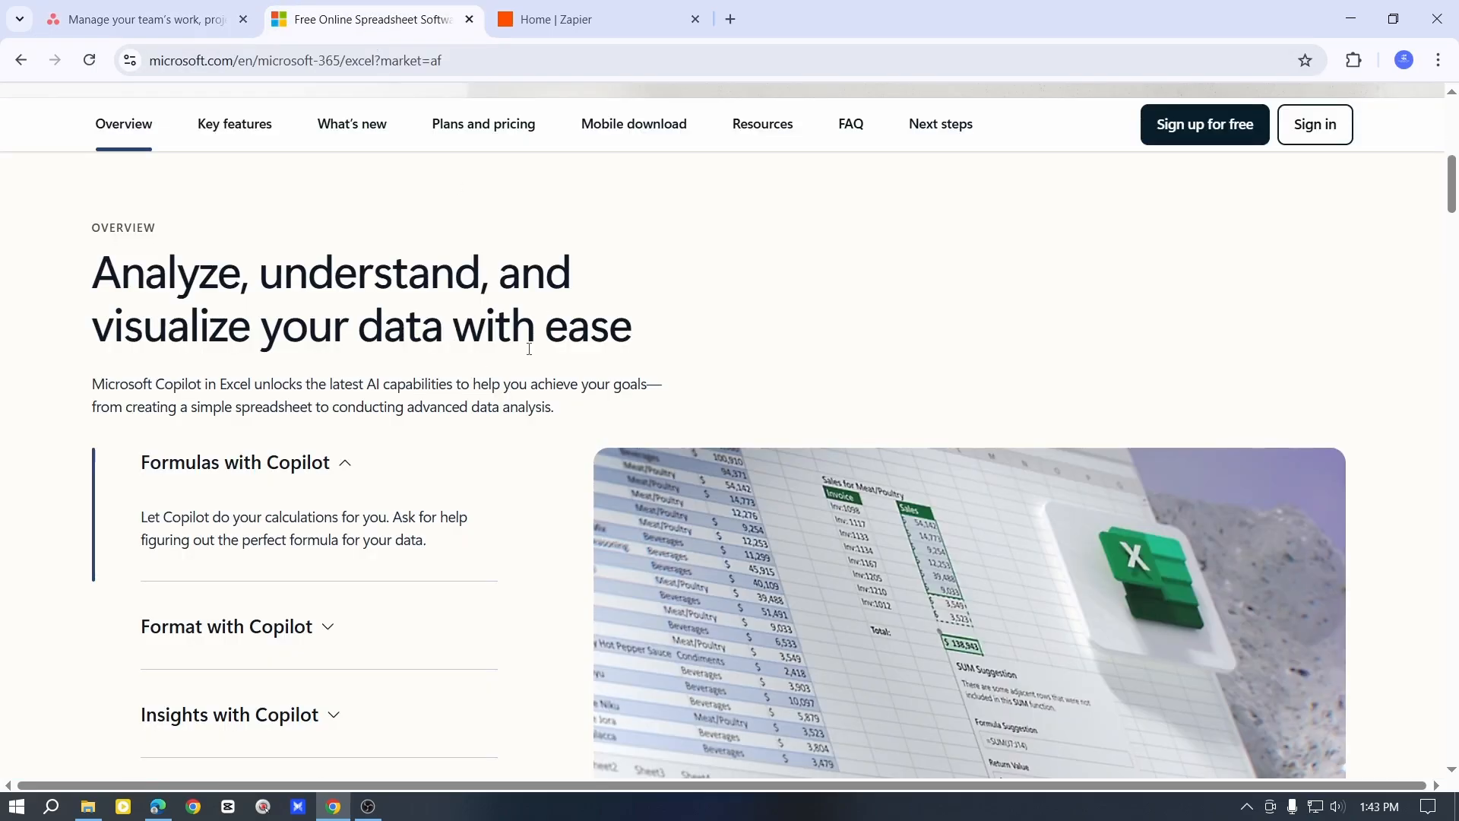
click(601, 17)
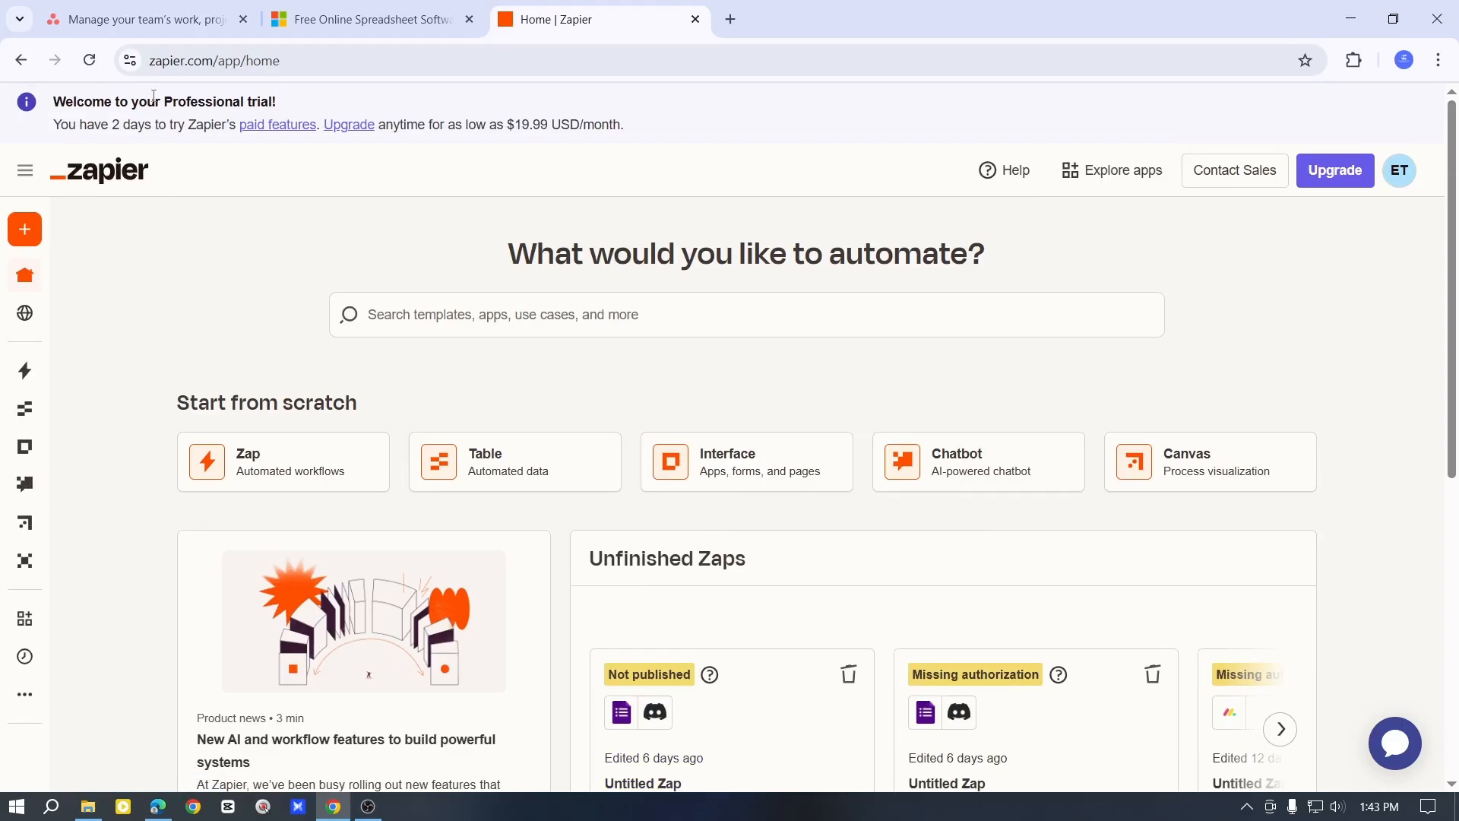
click(276, 63)
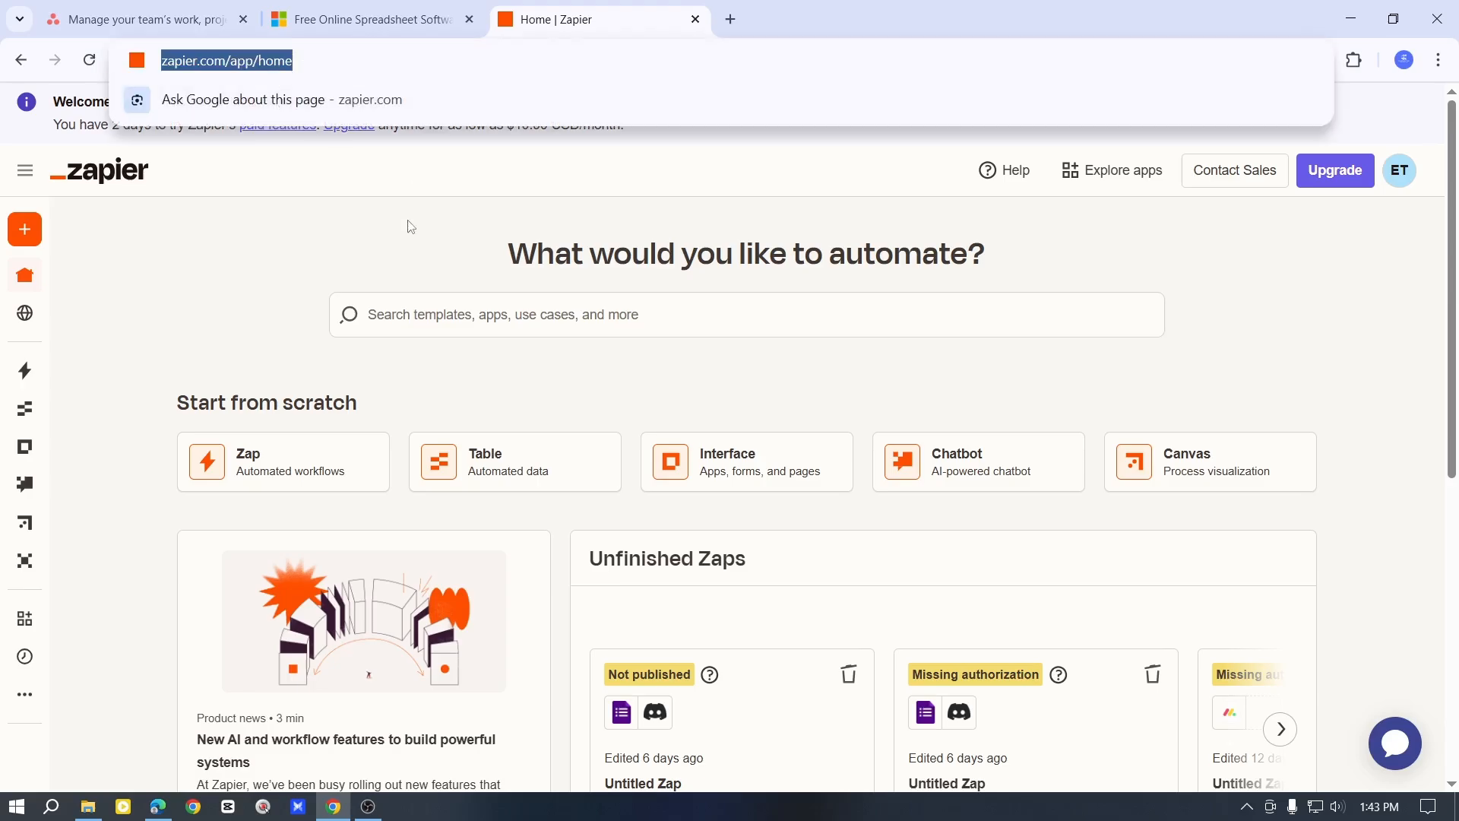
click(323, 262)
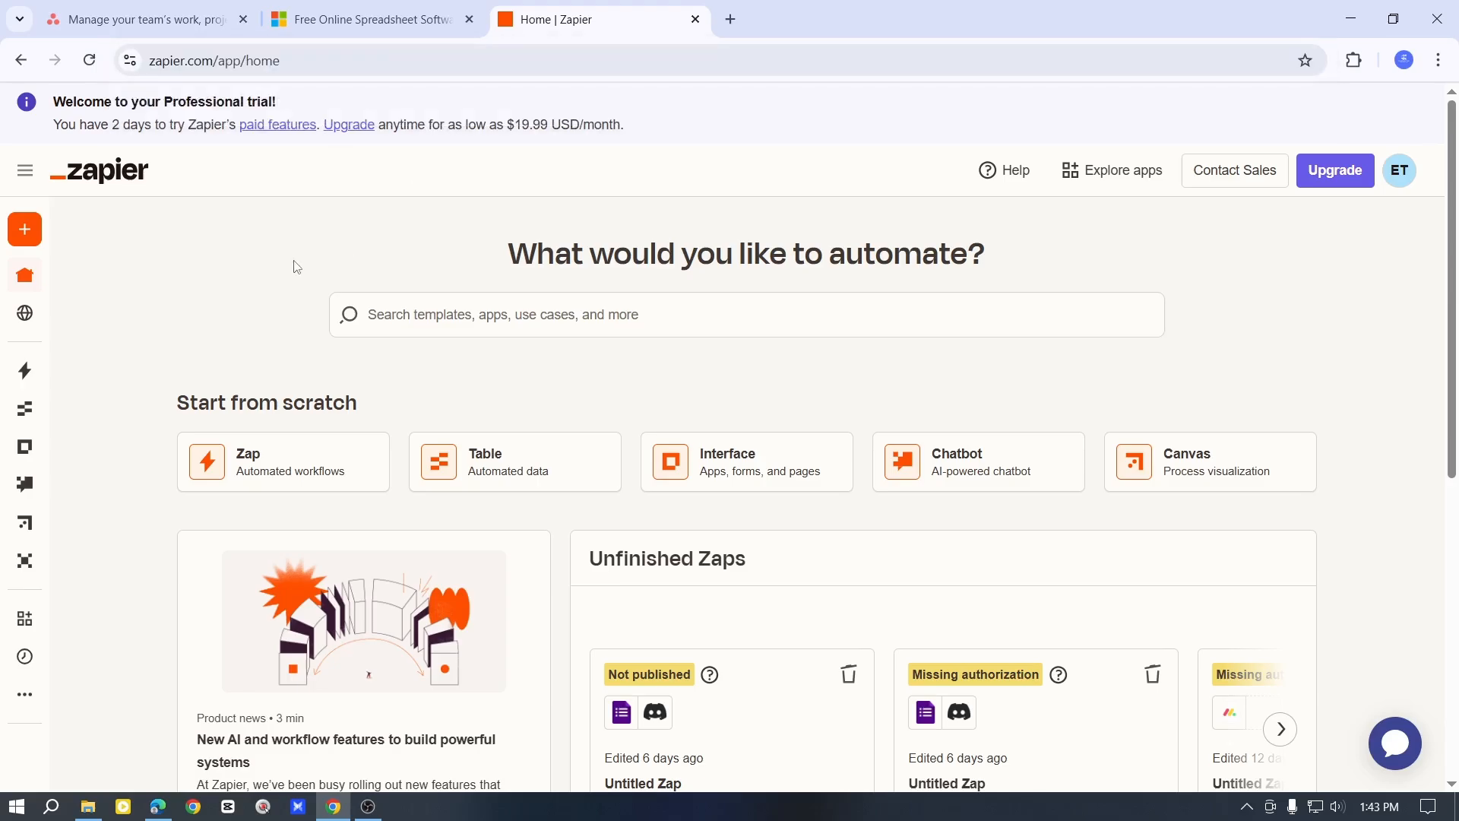
scroll(895, 532, down, 5)
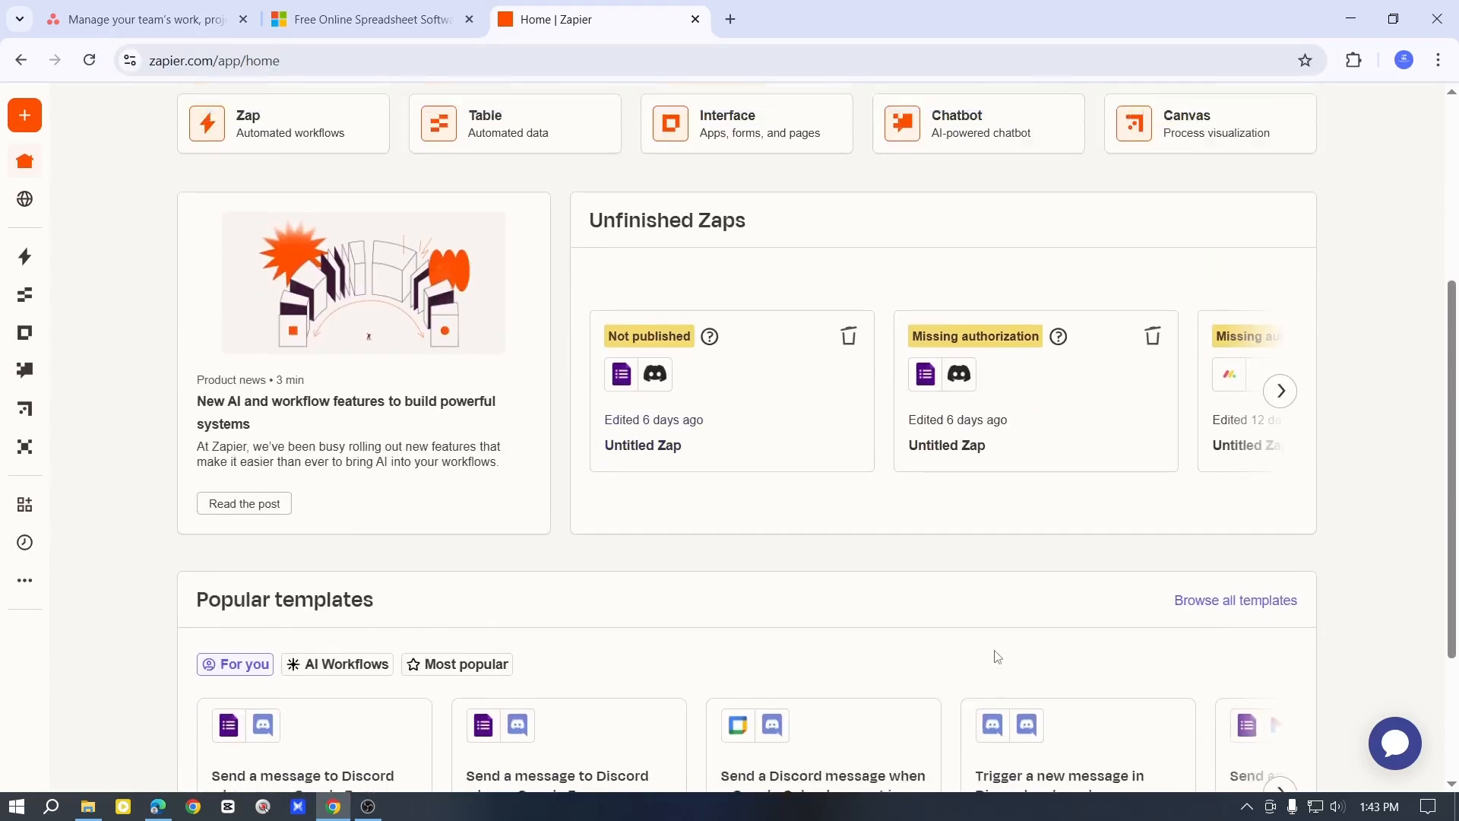
scroll(994, 654, up, 5)
- Create a new Zap in Zapier and dismiss the Copilot's suggested automations
mouse_move(122, 237)
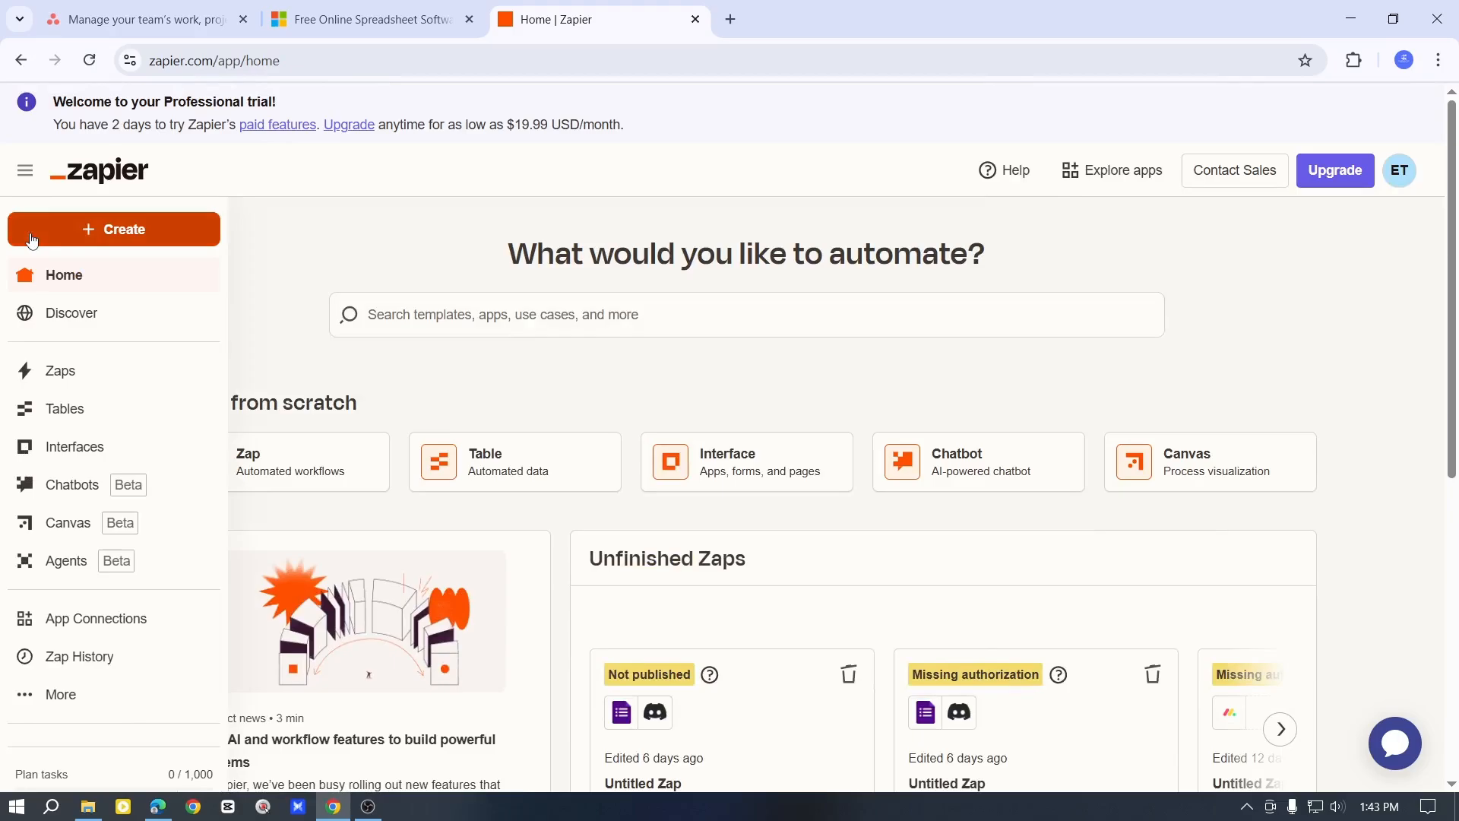
click(131, 234)
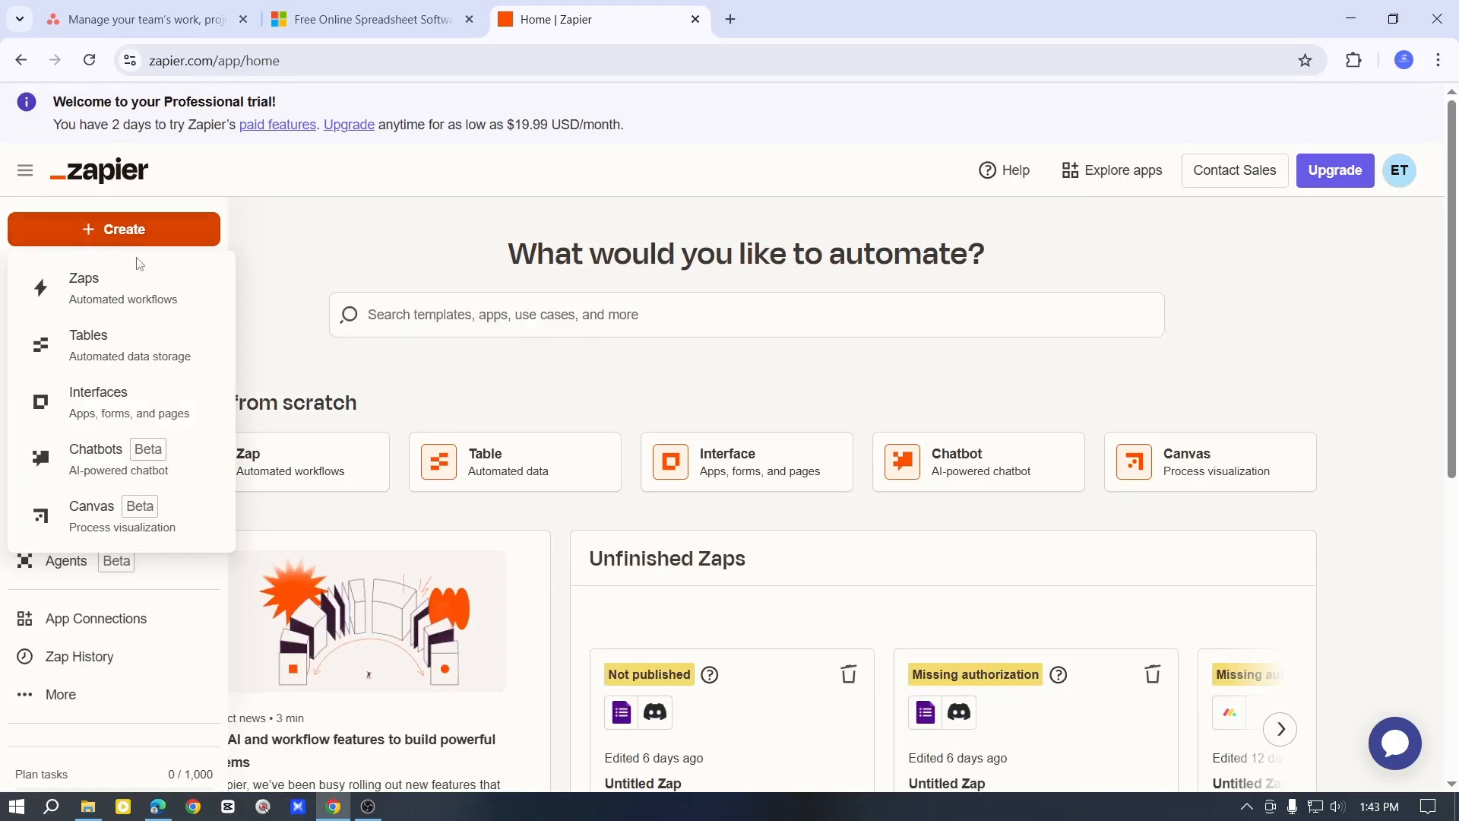
click(124, 297)
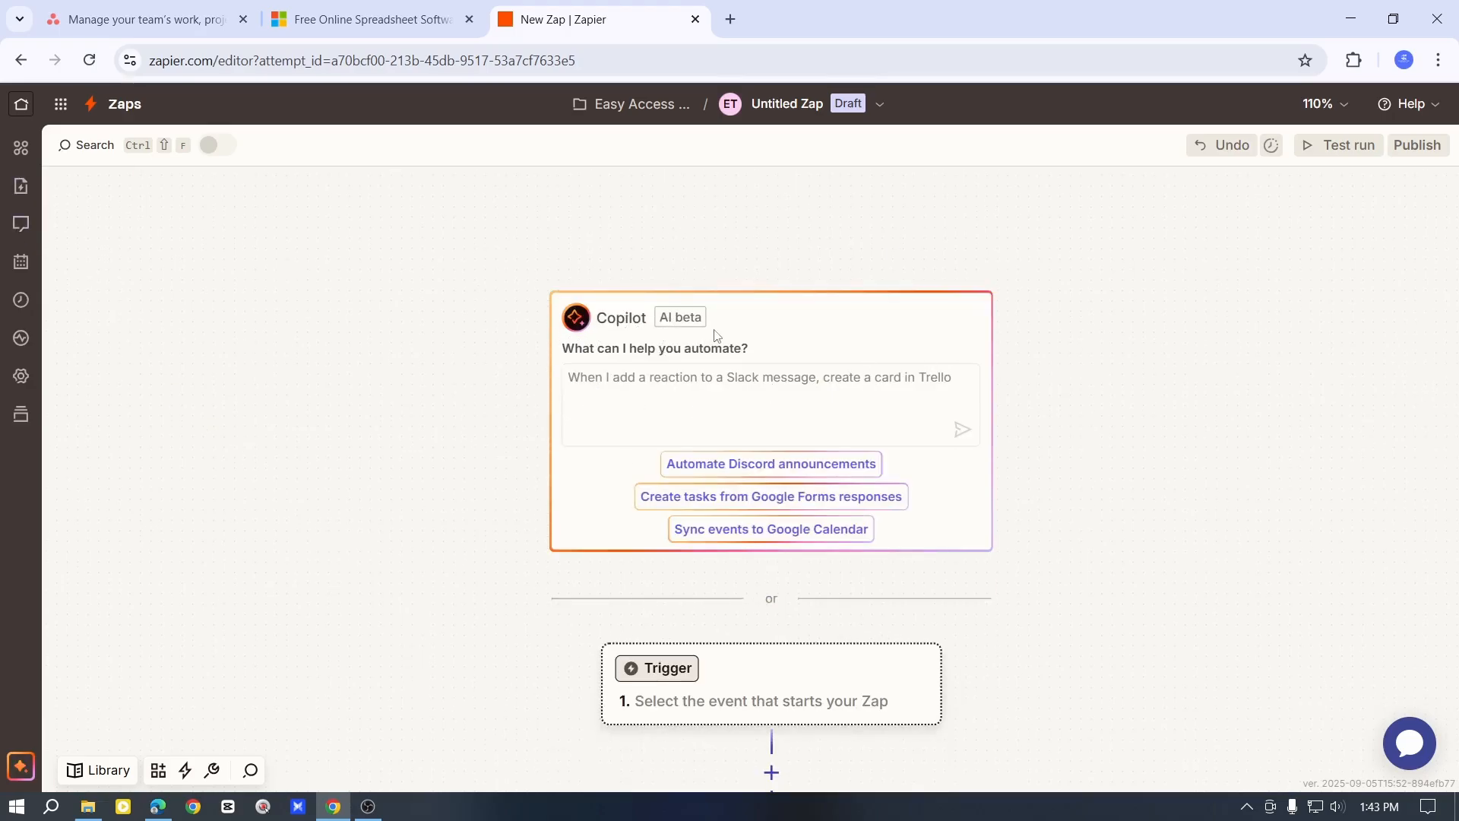
scroll(794, 342, down, 2)
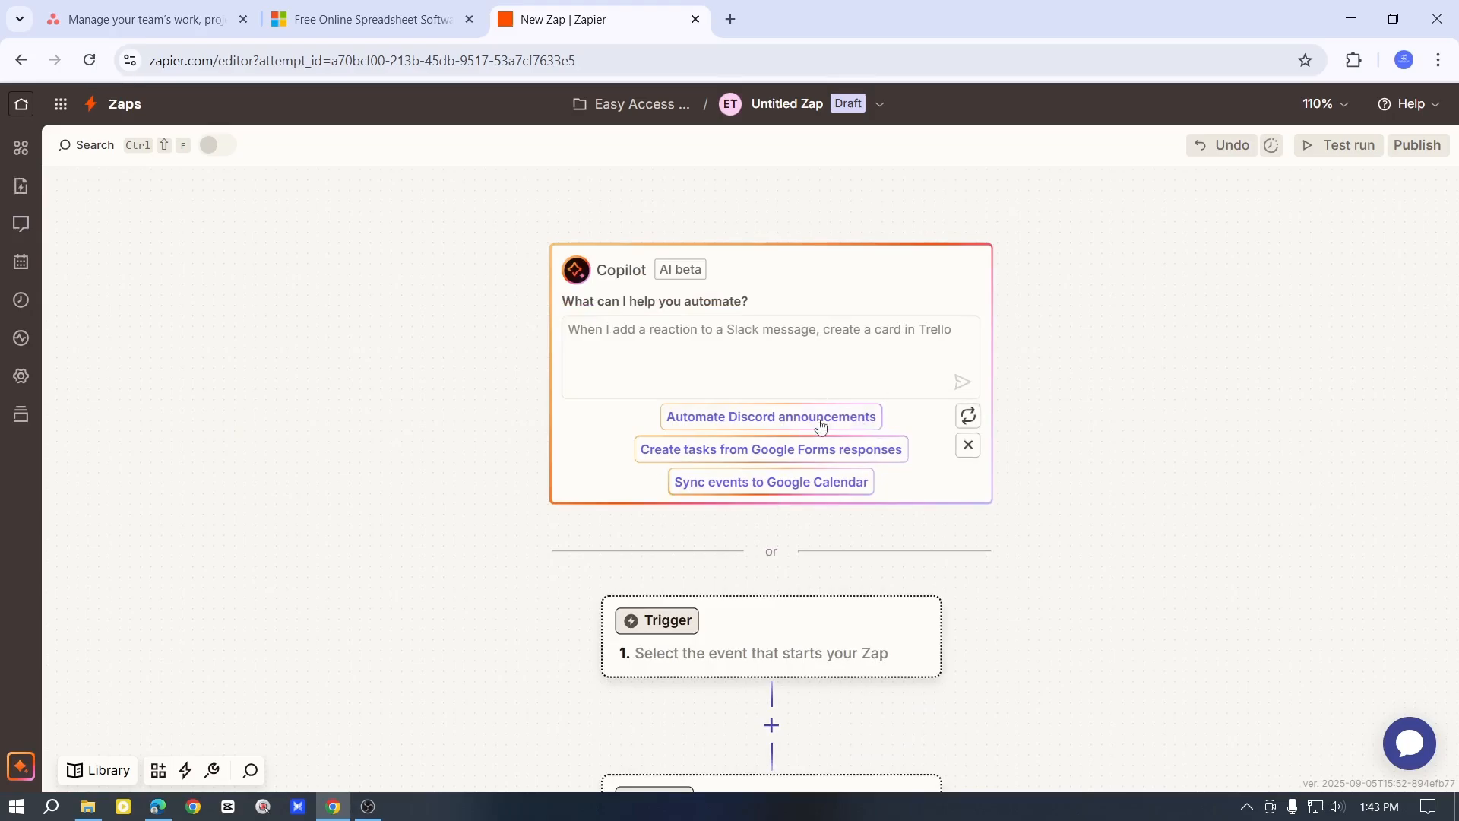
click(967, 398)
scroll(662, 395, down, 1)
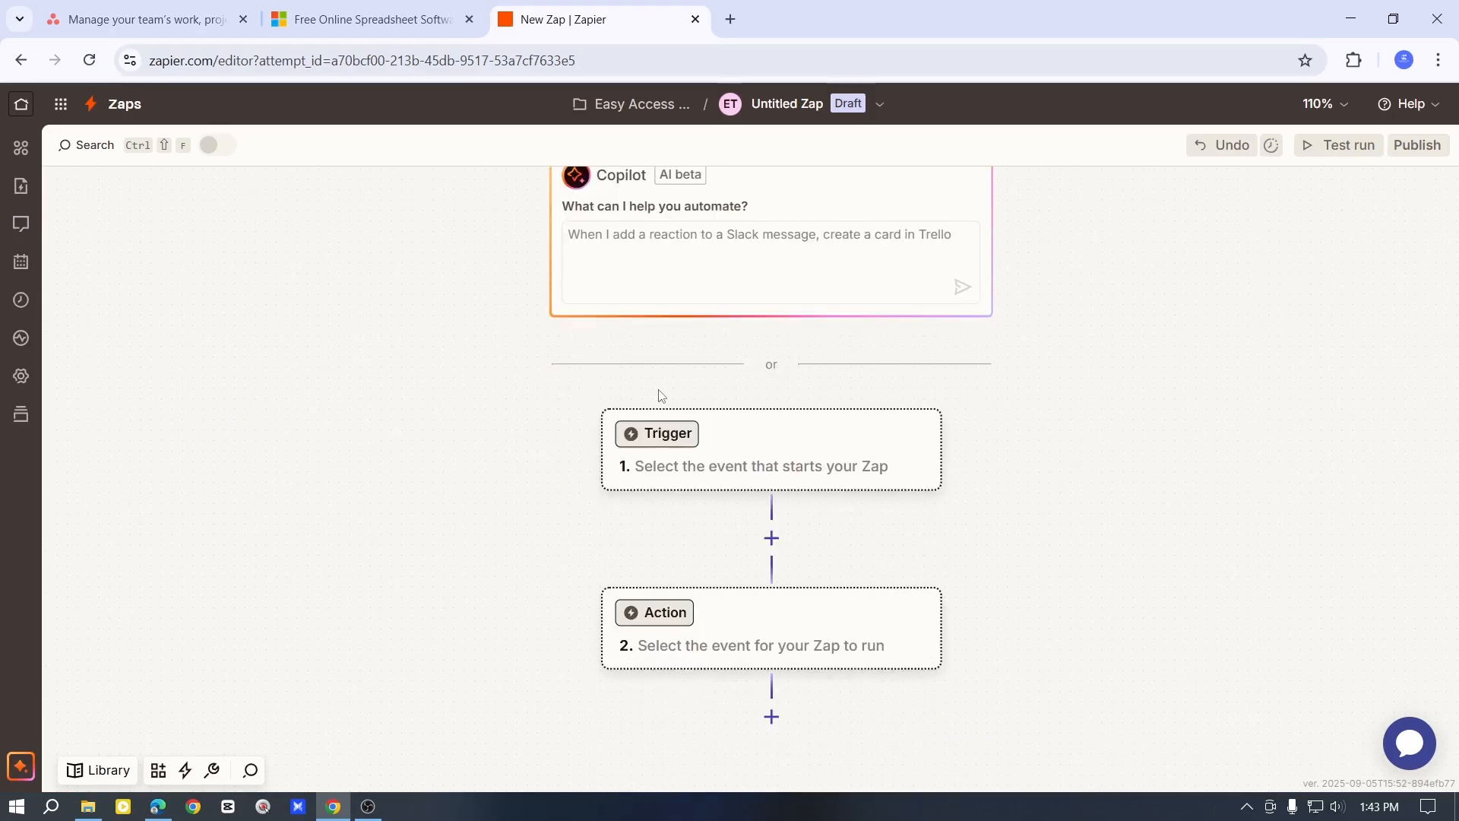
- Set Asana as the Zap's trigger app with Completed Task as the trigger event
click(775, 462)
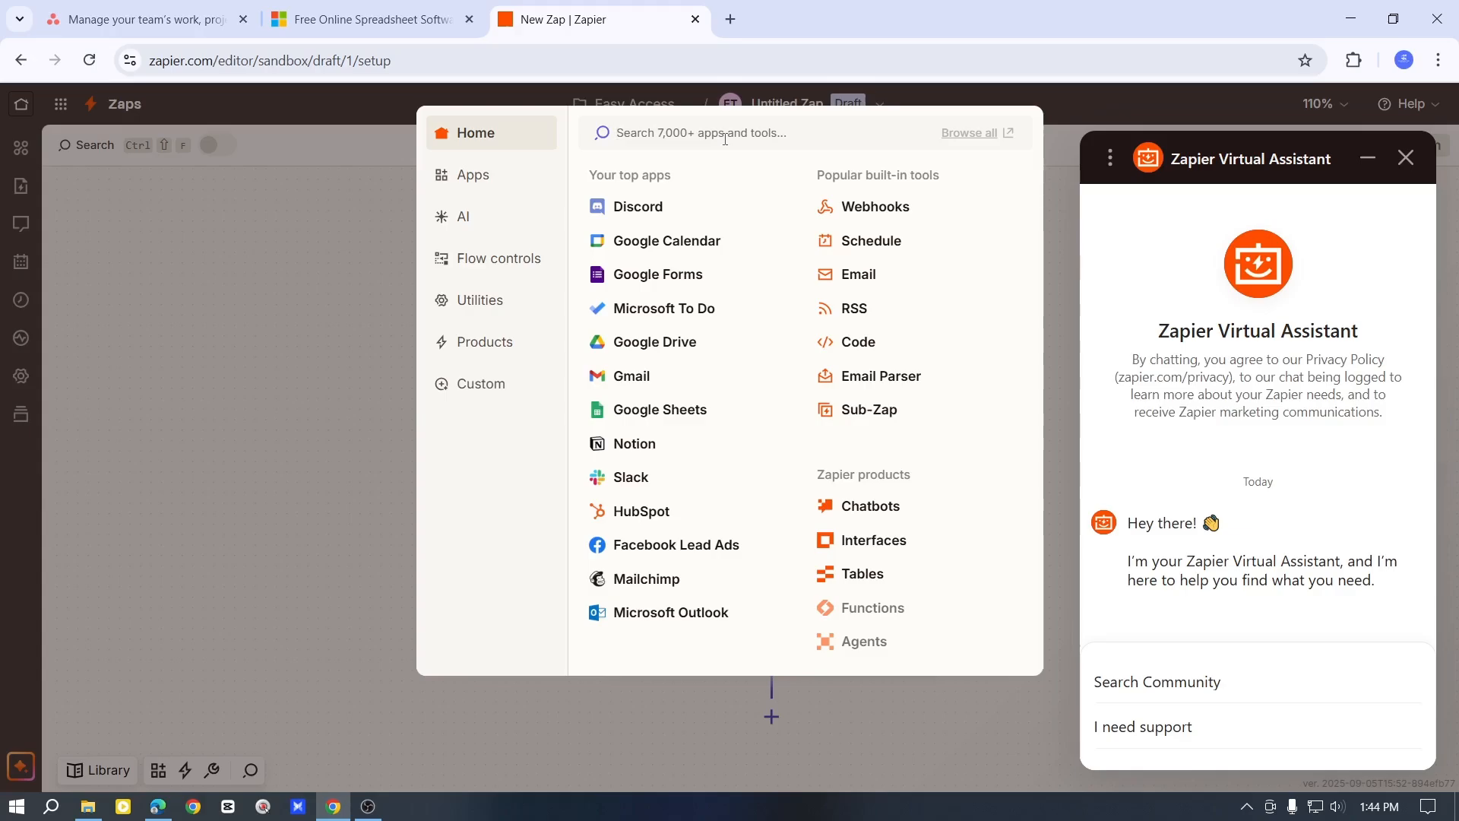
text(asana)
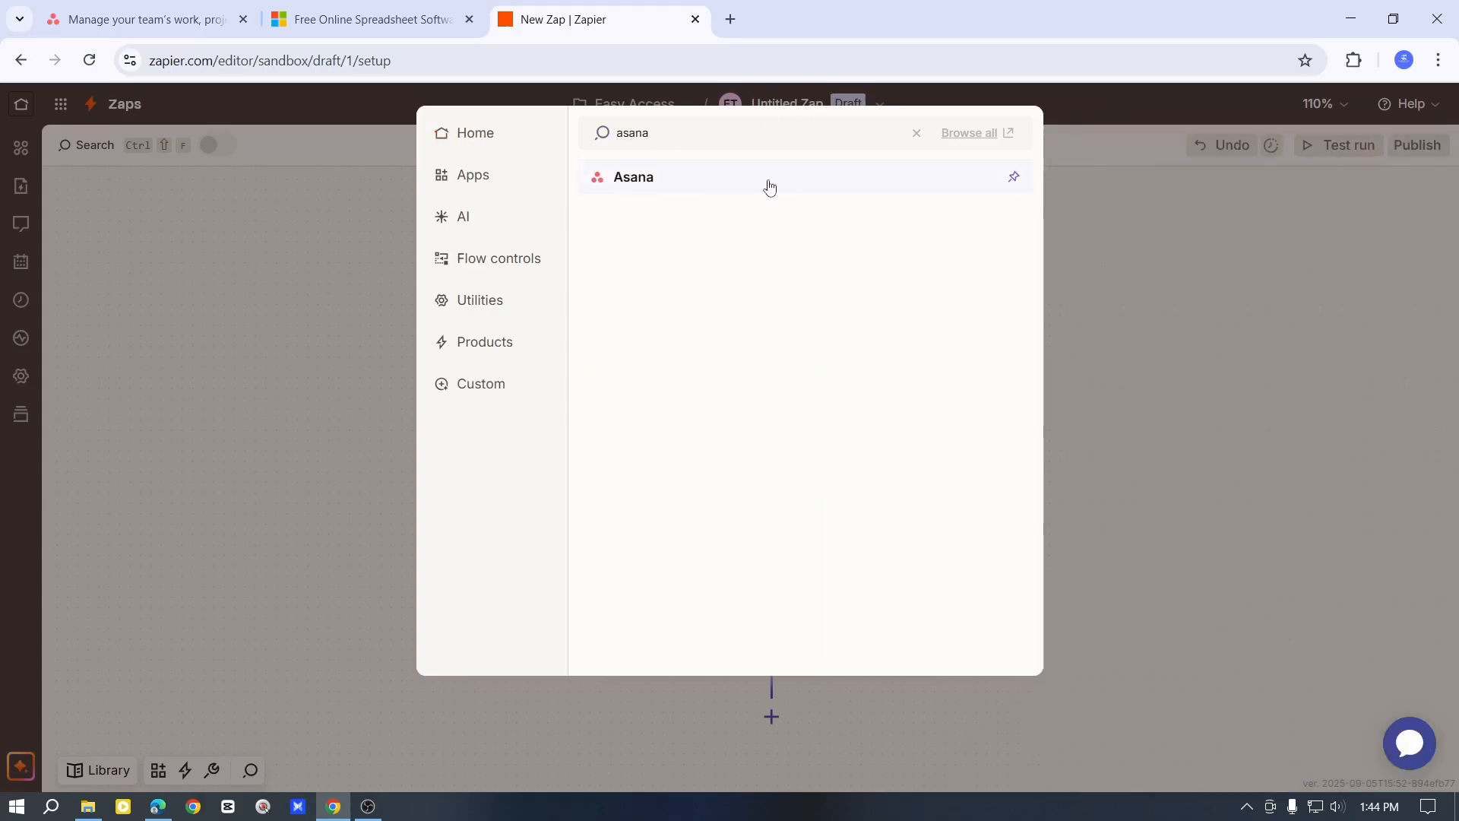
click(636, 188)
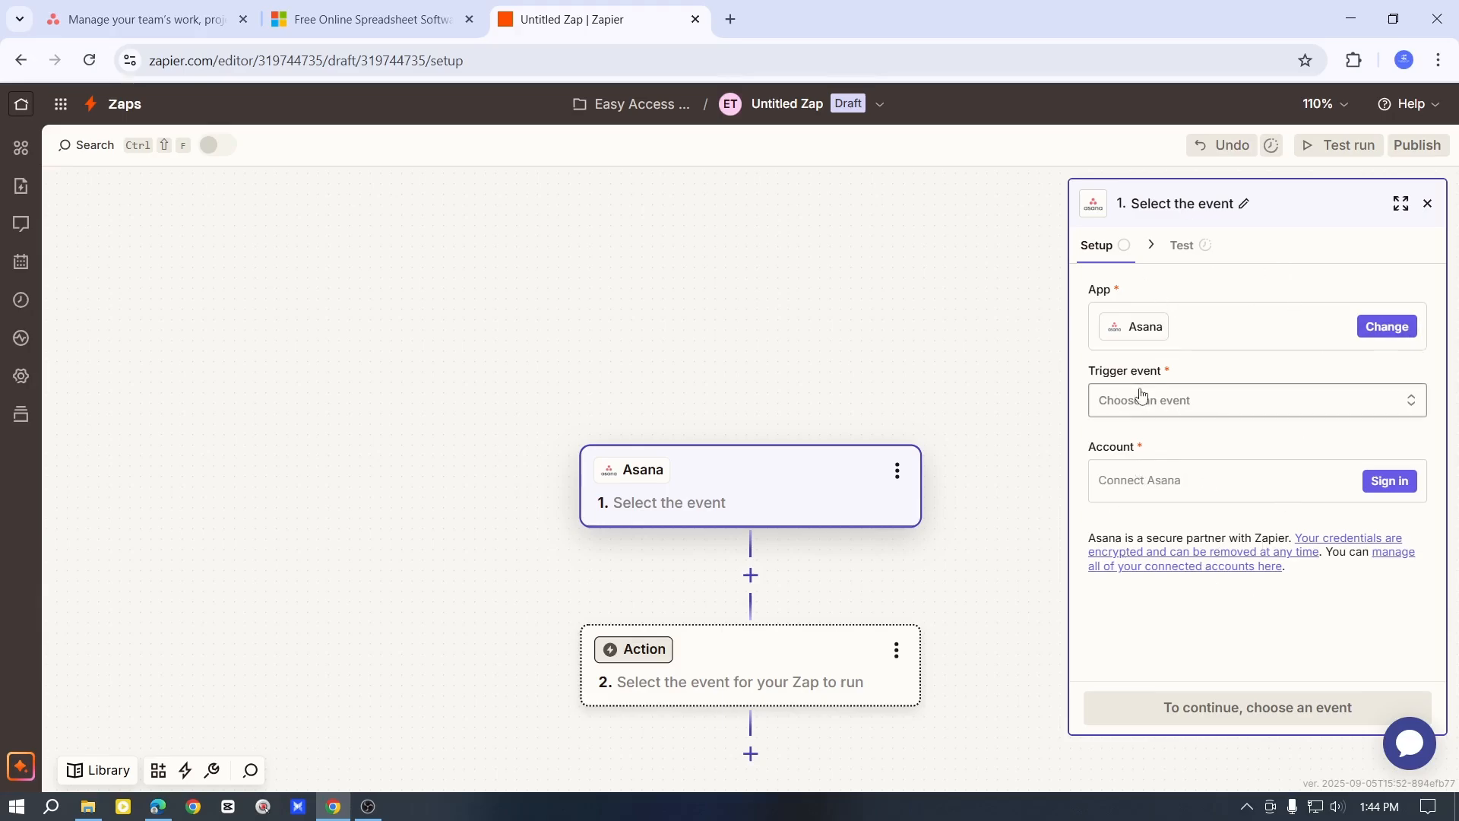
click(1161, 403)
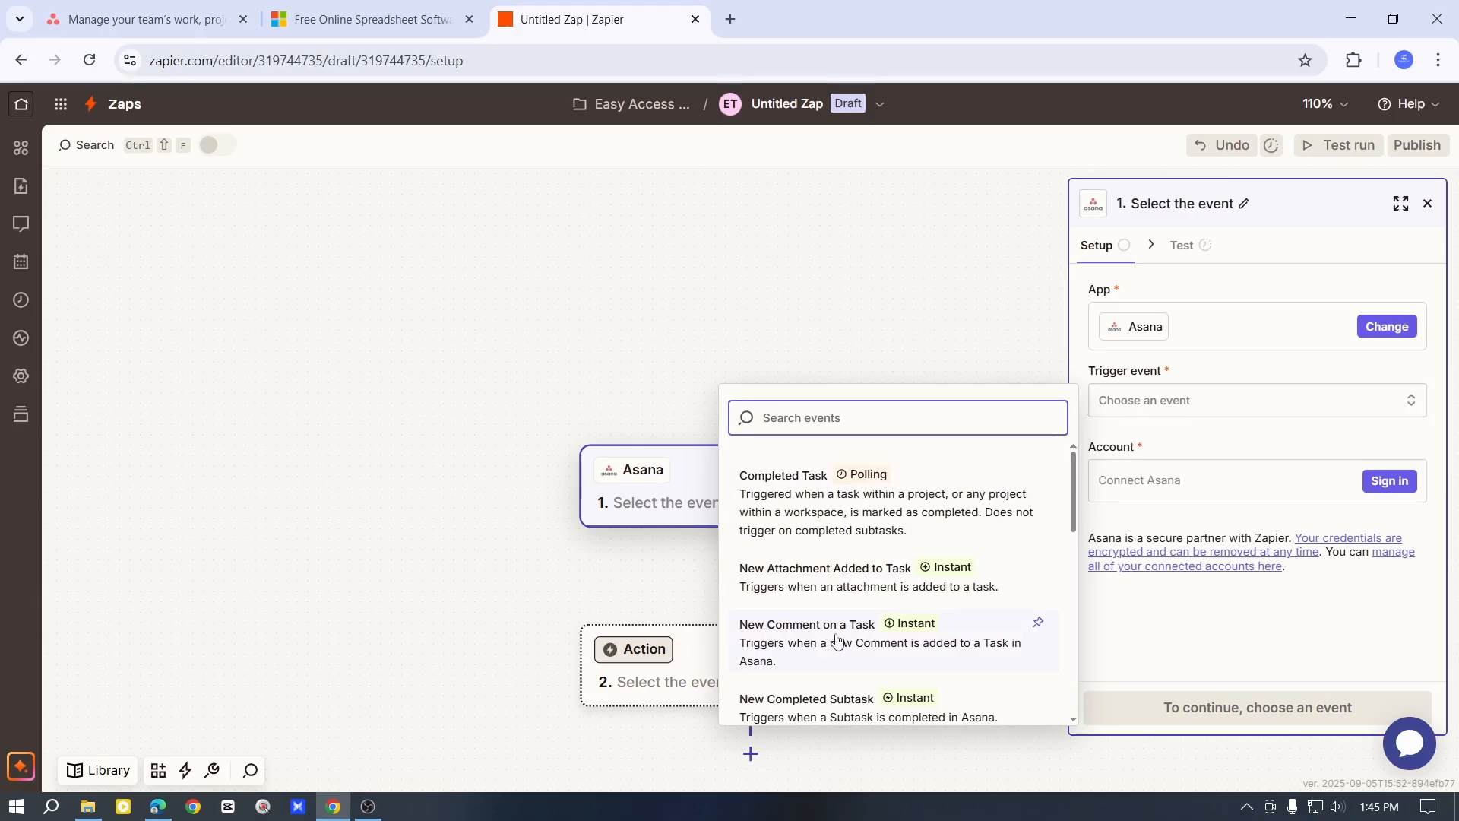
scroll(885, 532, down, 5)
scroll(853, 570, up, 5)
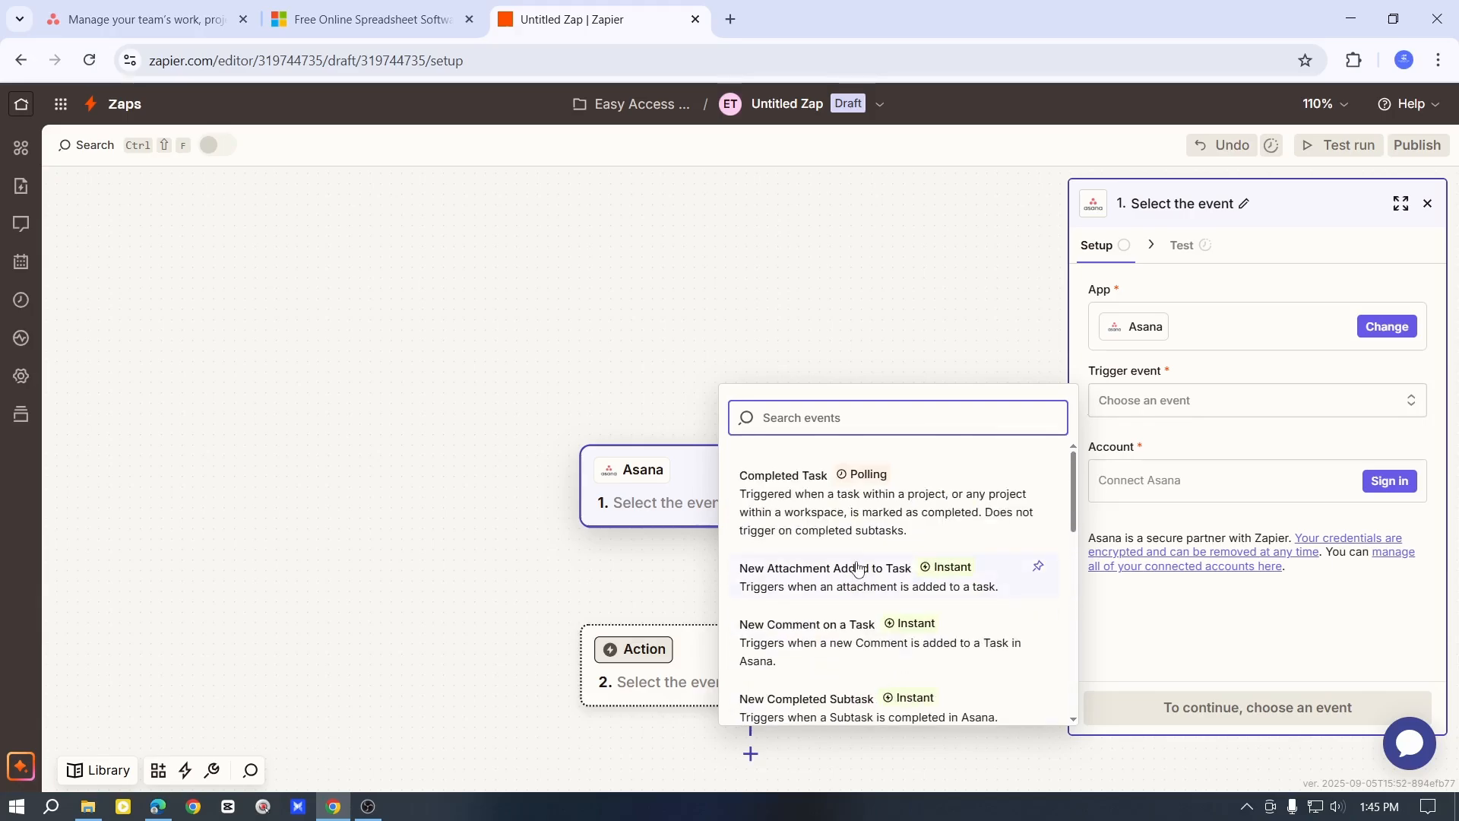
click(867, 502)
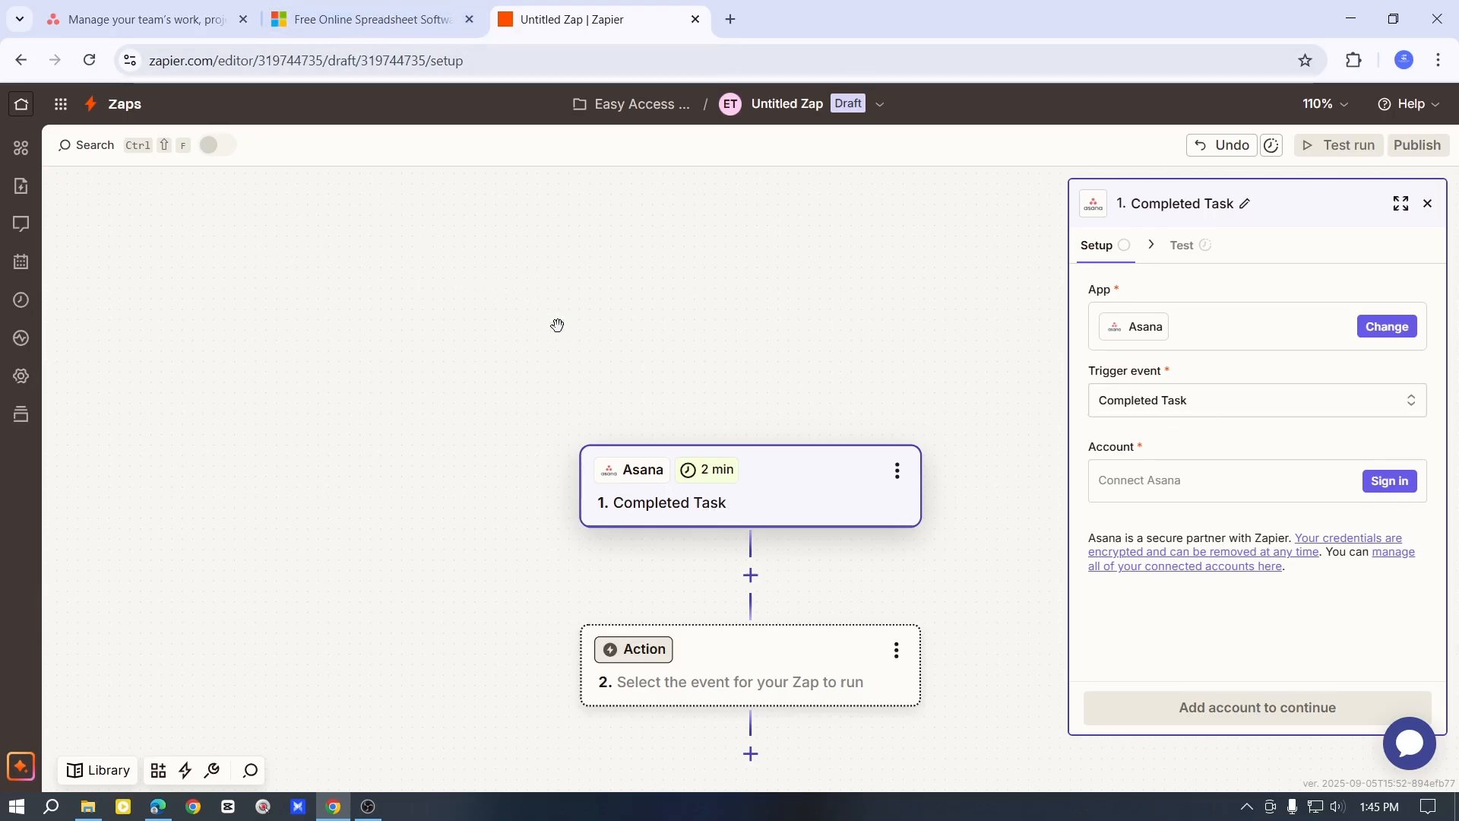
click(365, 19)
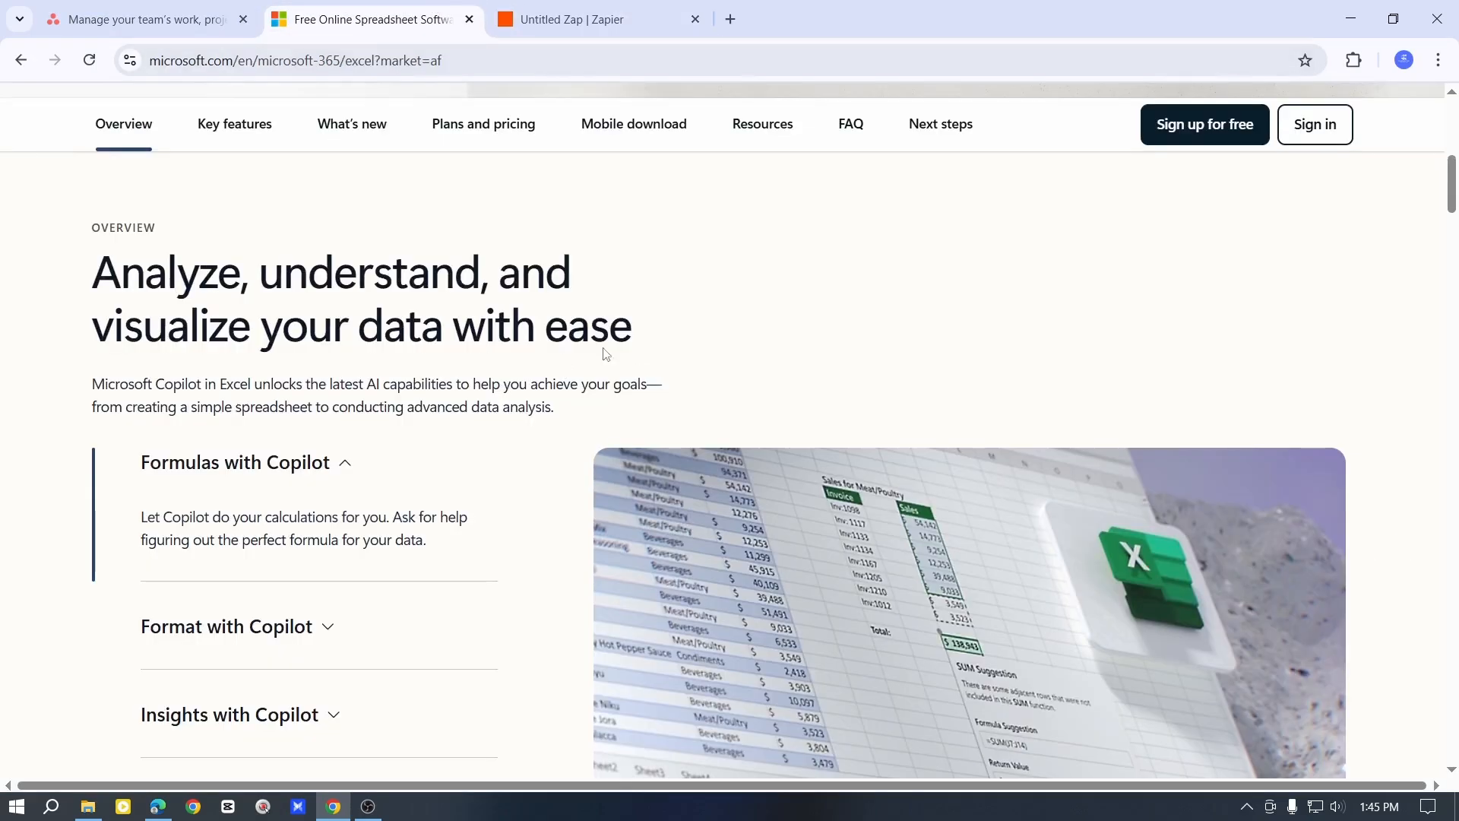
click(140, 21)
click(593, 19)
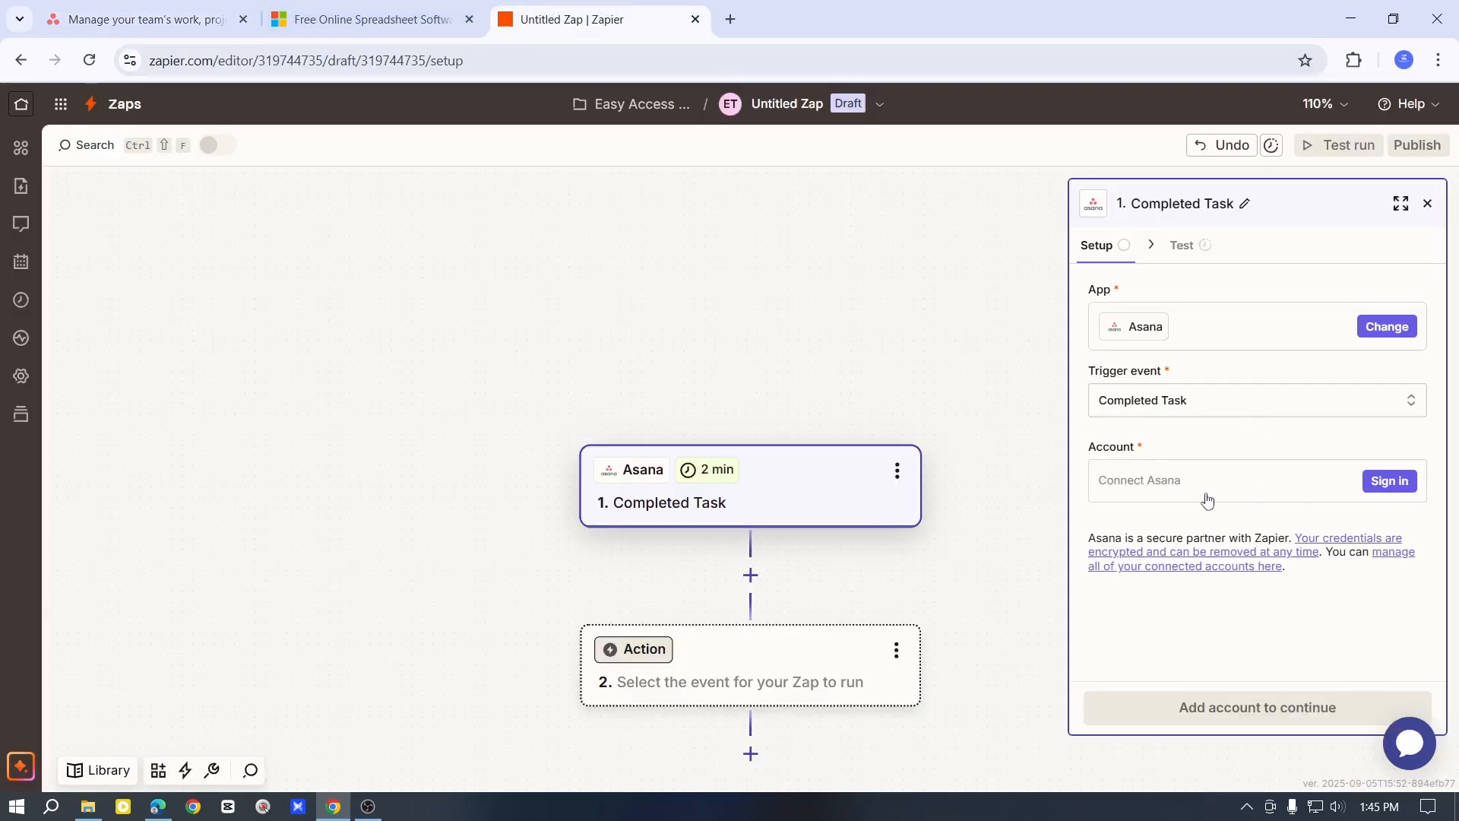
- Connect an Asana account to the trigger by signing up with Google and allowing Zapier access
click(1390, 481)
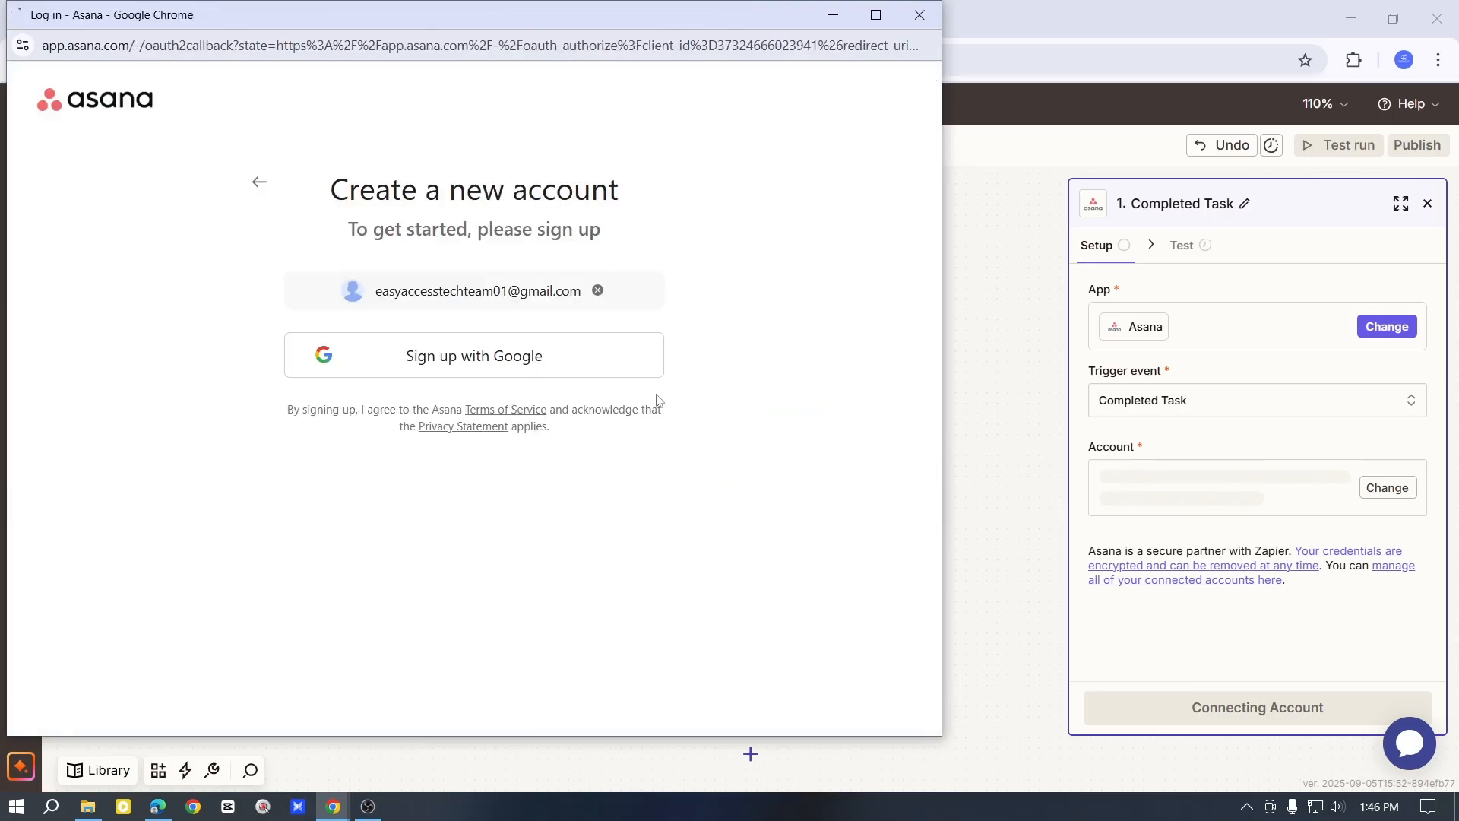
click(602, 371)
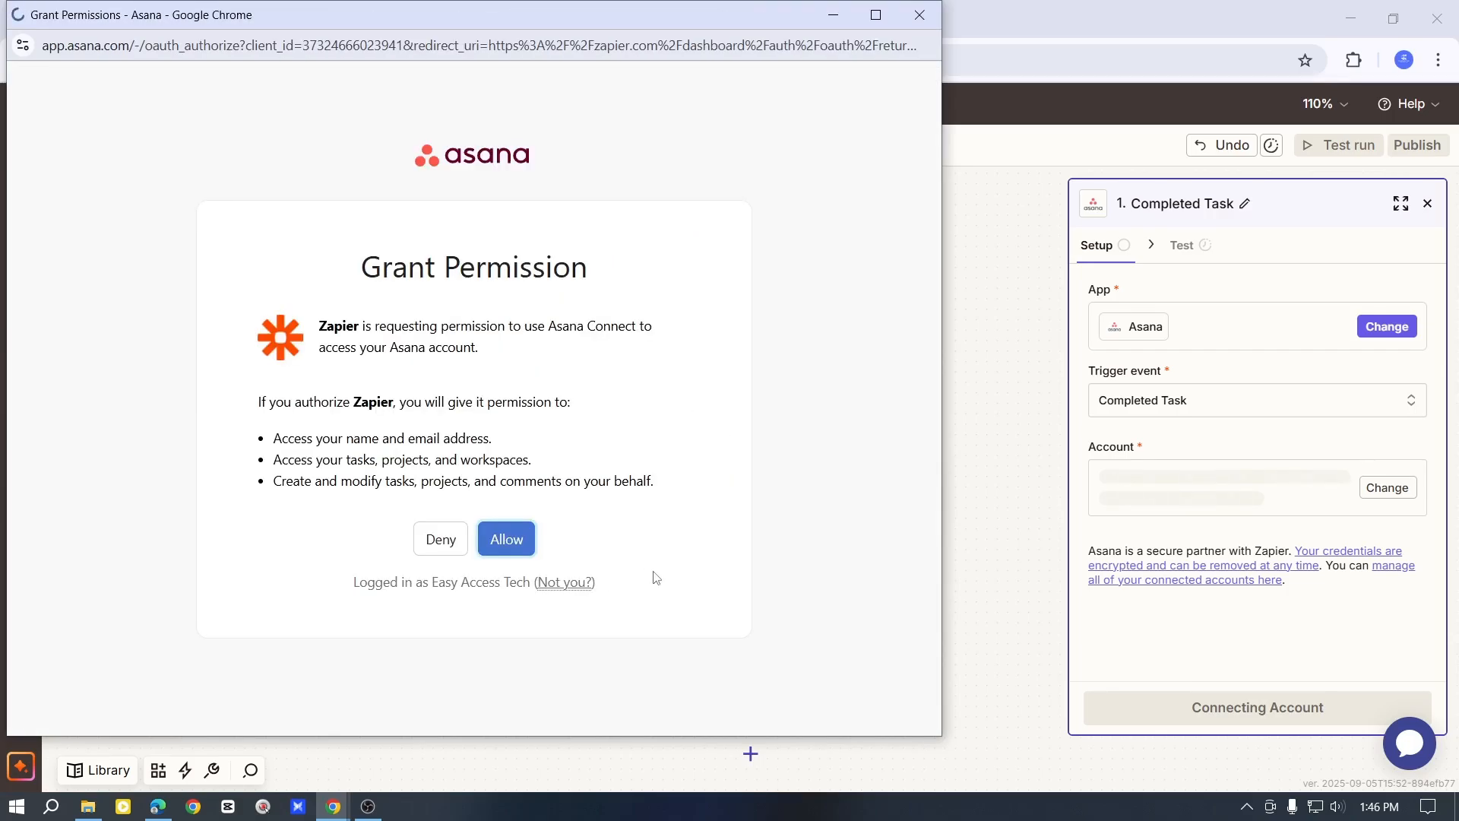
click(506, 539)
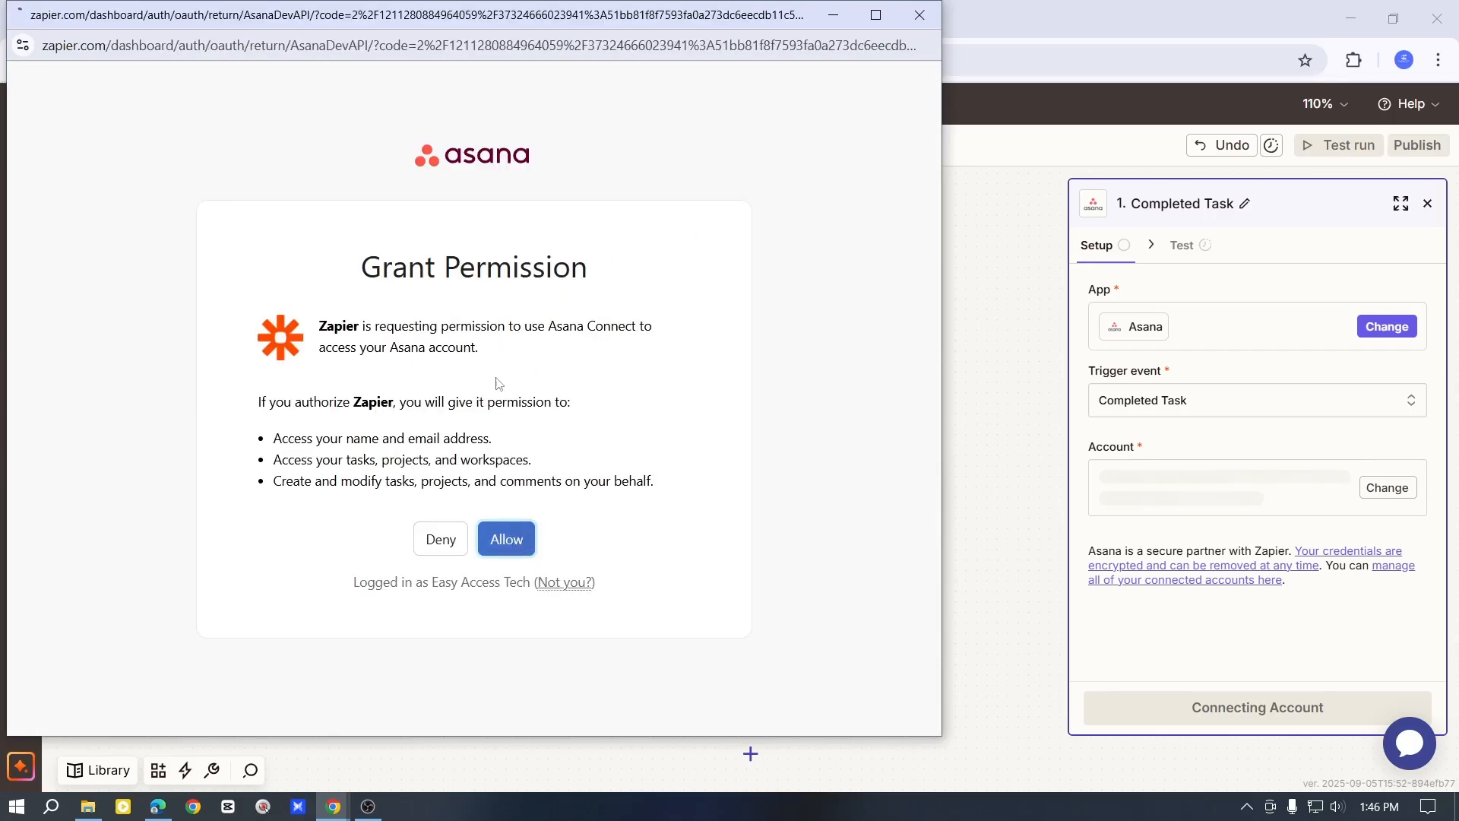
- Switch to the Asana website and get started with setting up the account there
click(157, 16)
scroll(988, 494, down, 3)
scroll(1137, 532, up, 4)
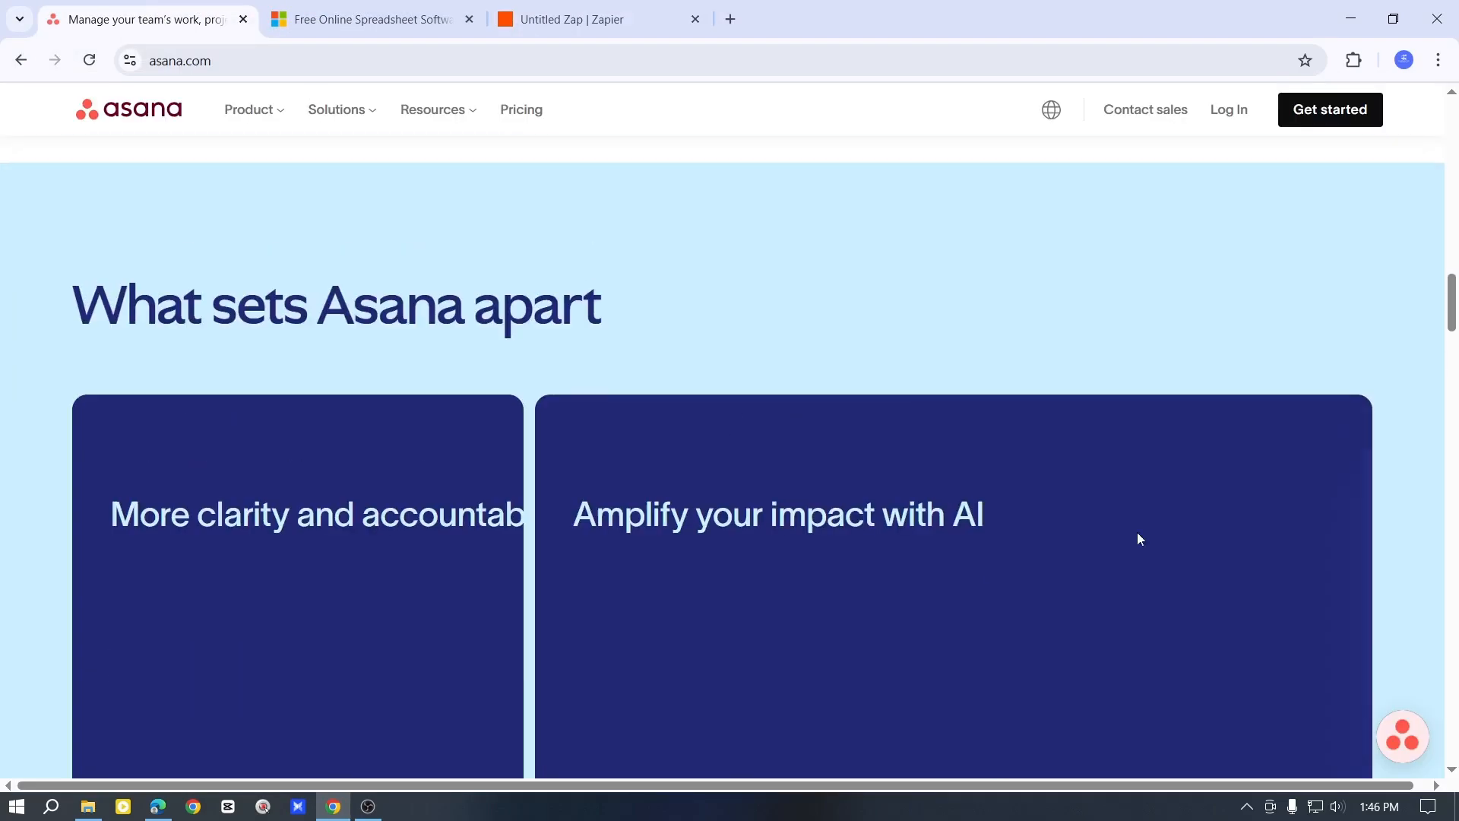
scroll(1137, 538, up, 4)
click(209, 61)
key(End)
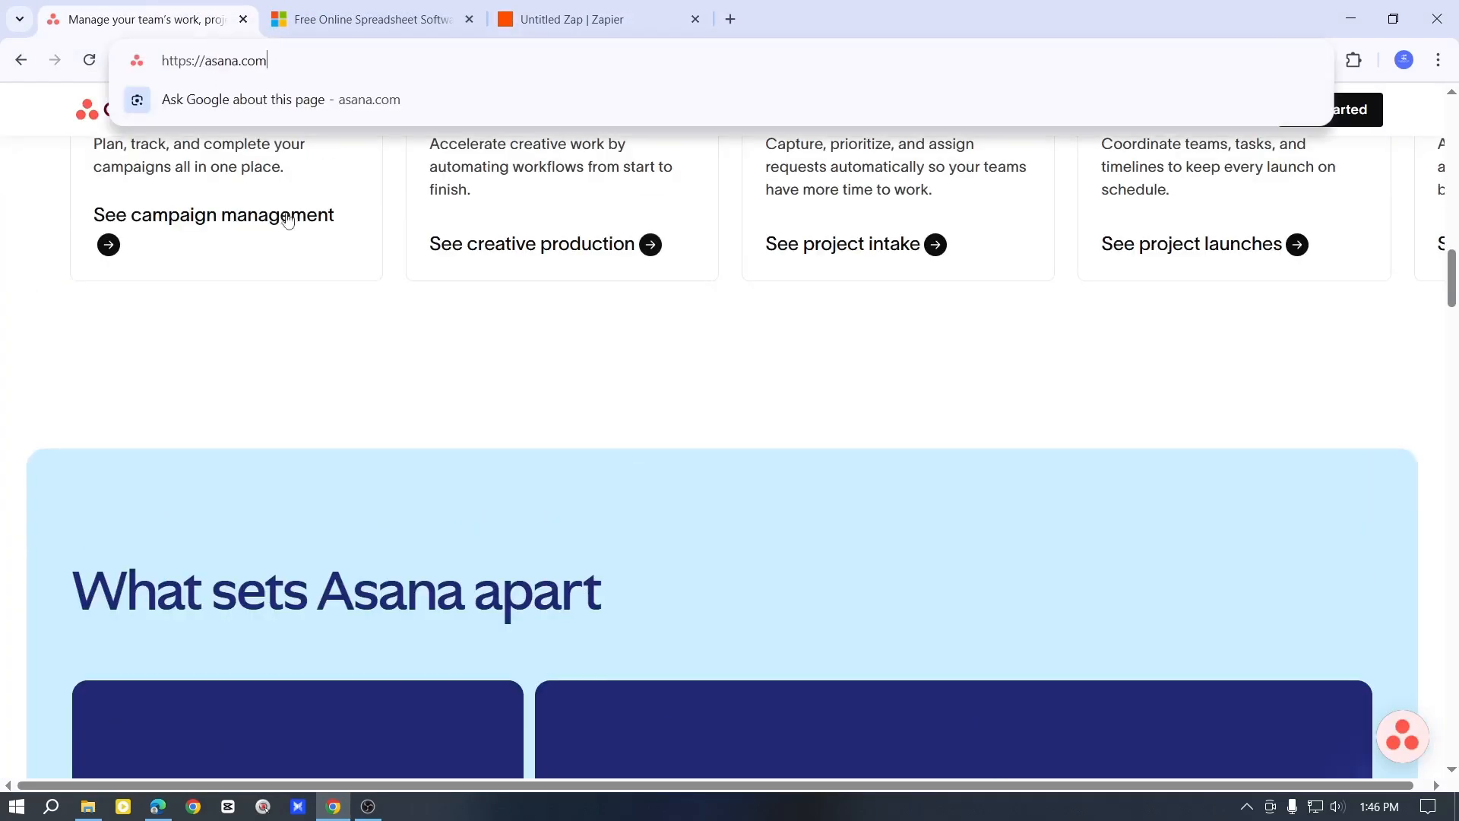
click(905, 364)
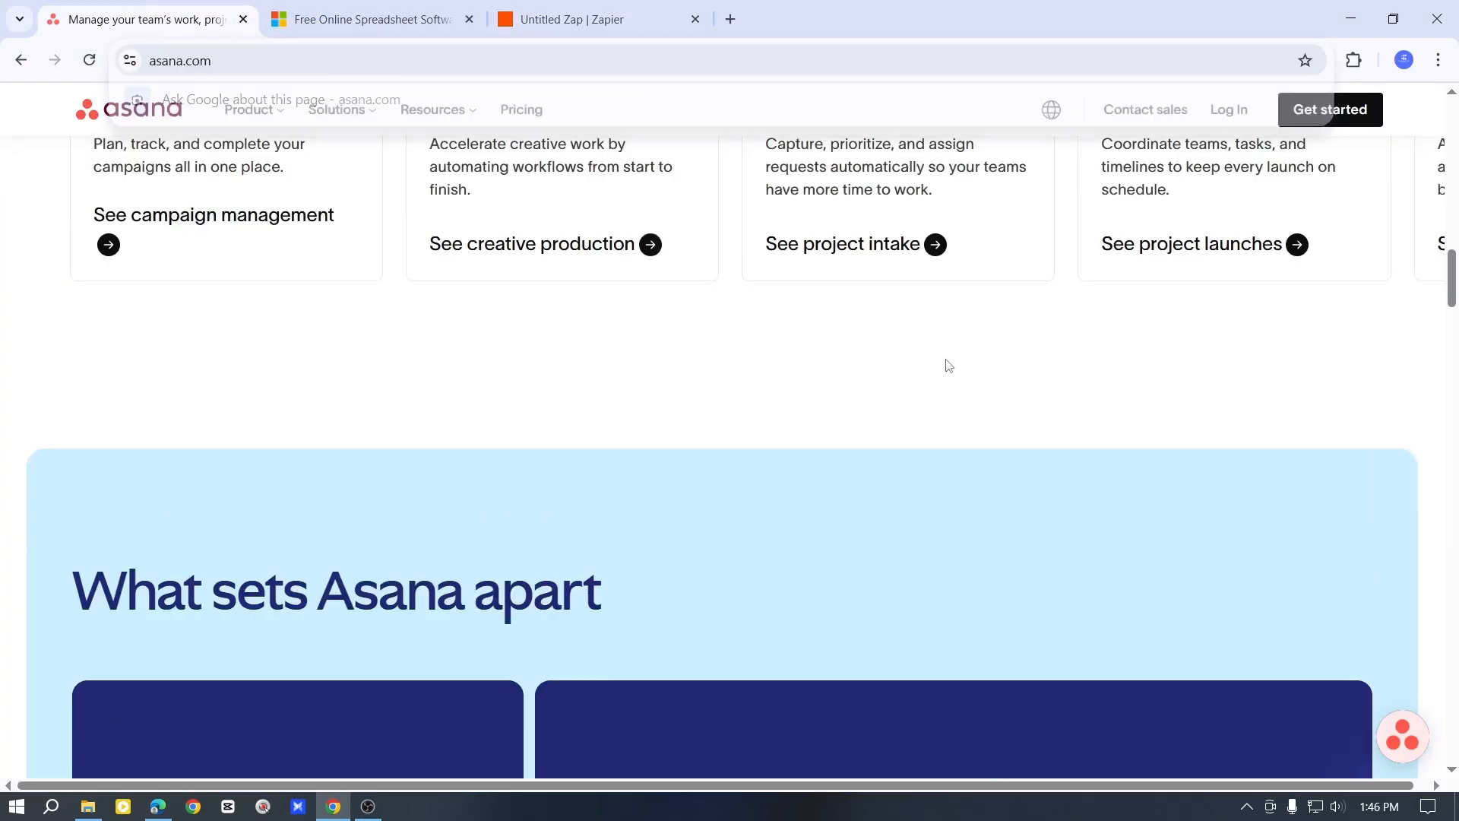
click(1346, 124)
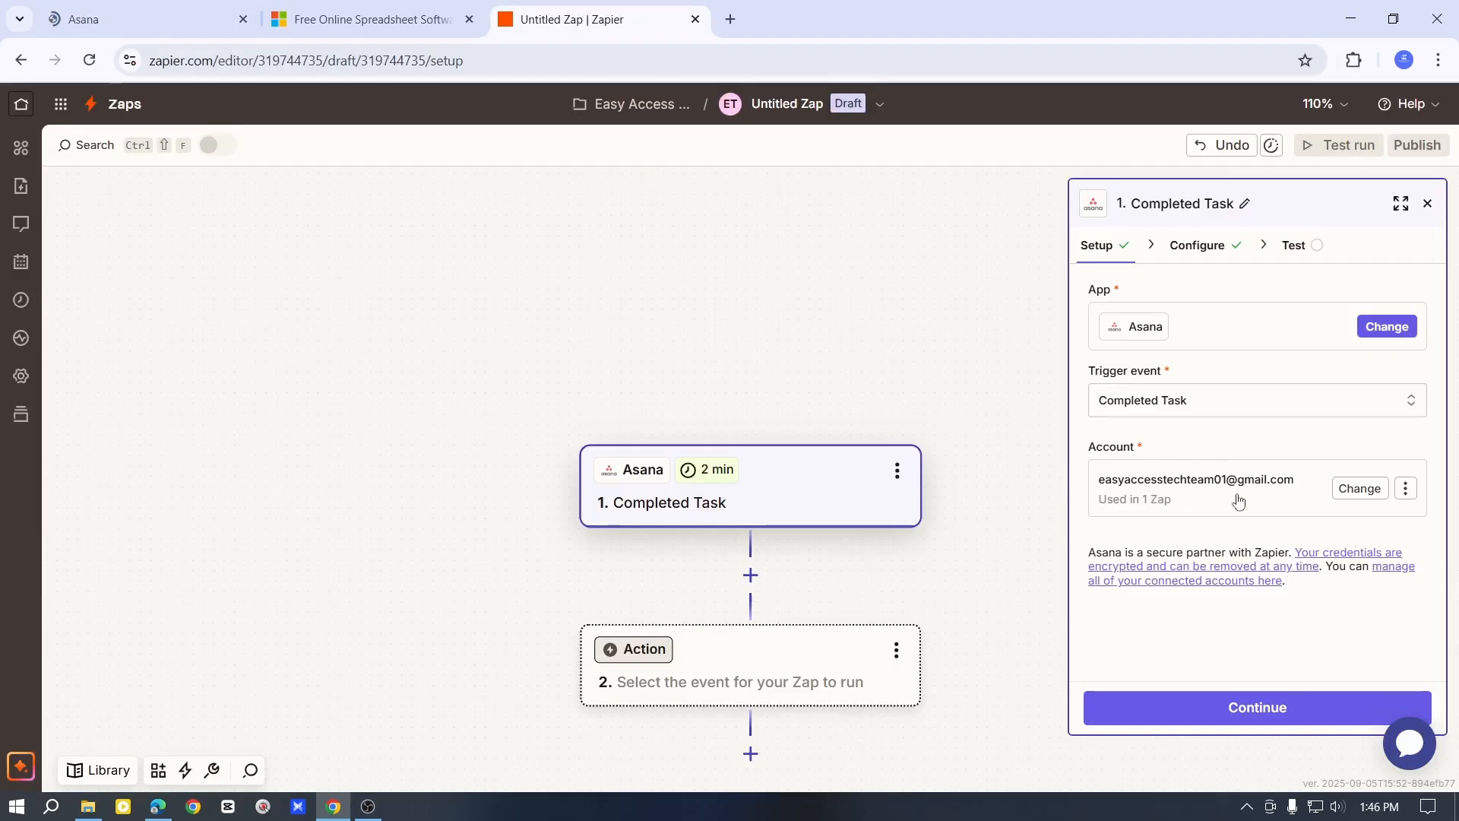
- Check the account choices for the Asana trigger, keep the connected account and continue past the setup
click(1128, 492)
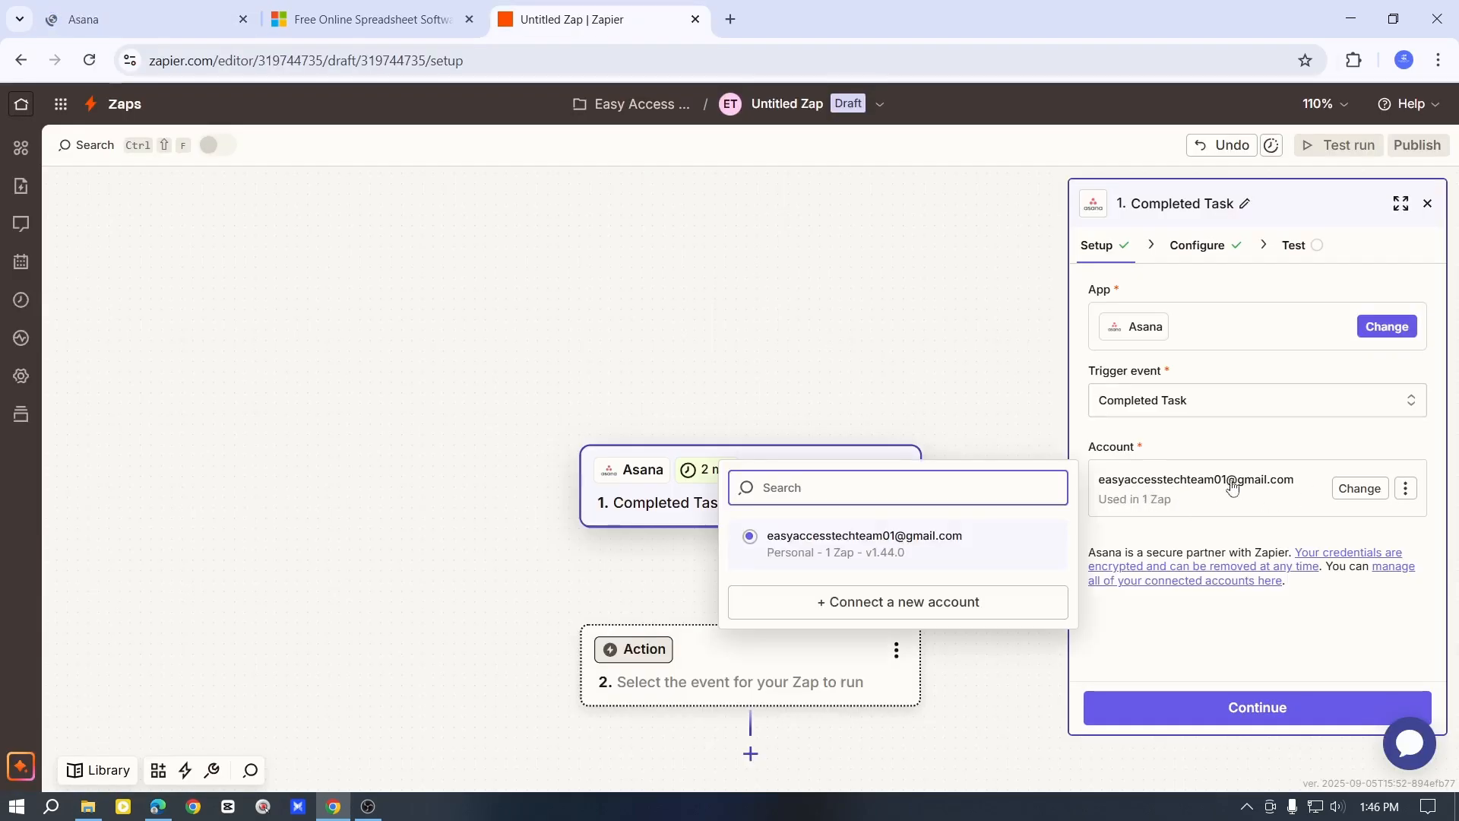
click(892, 344)
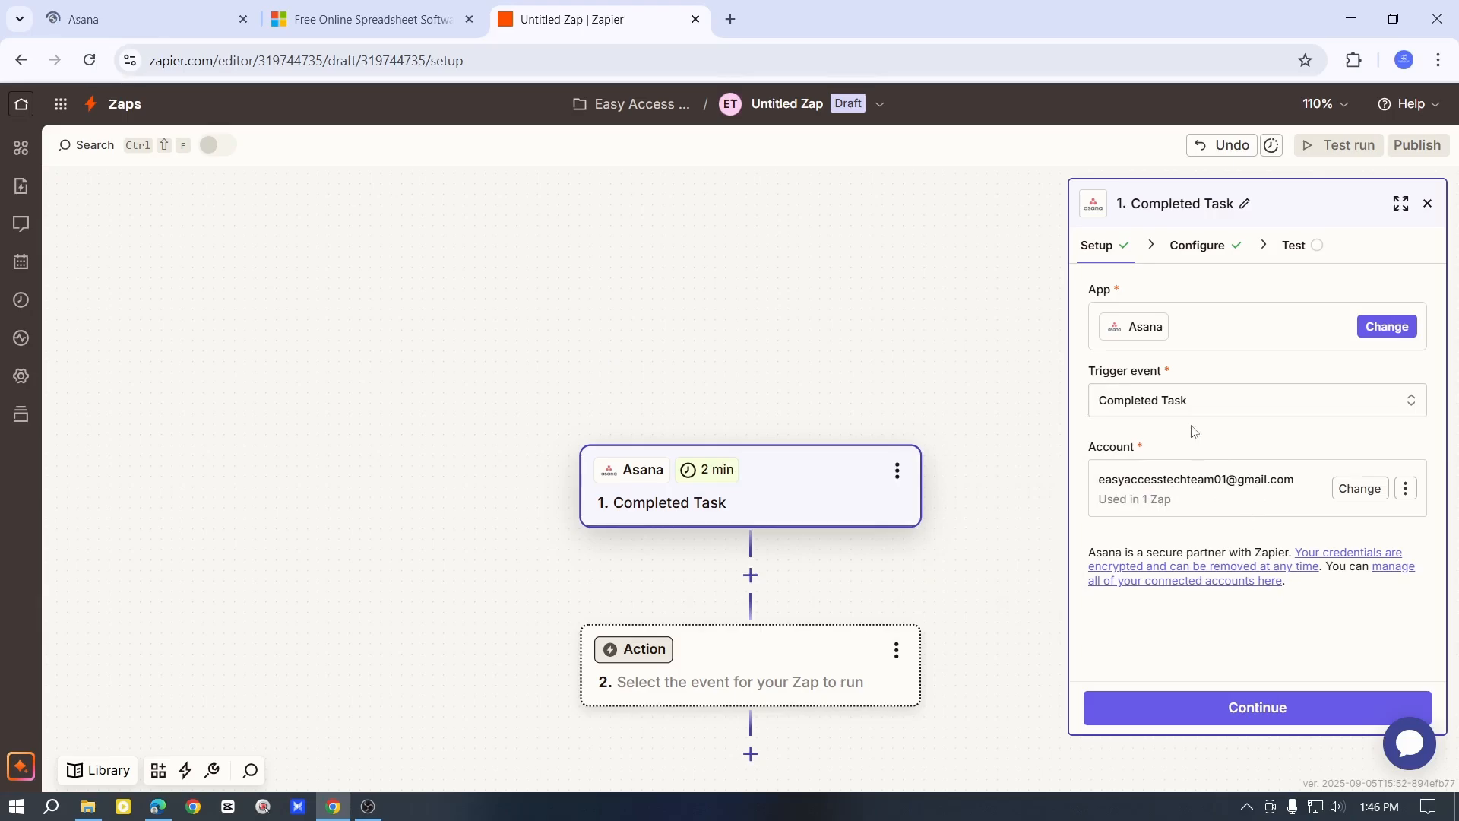
click(1268, 709)
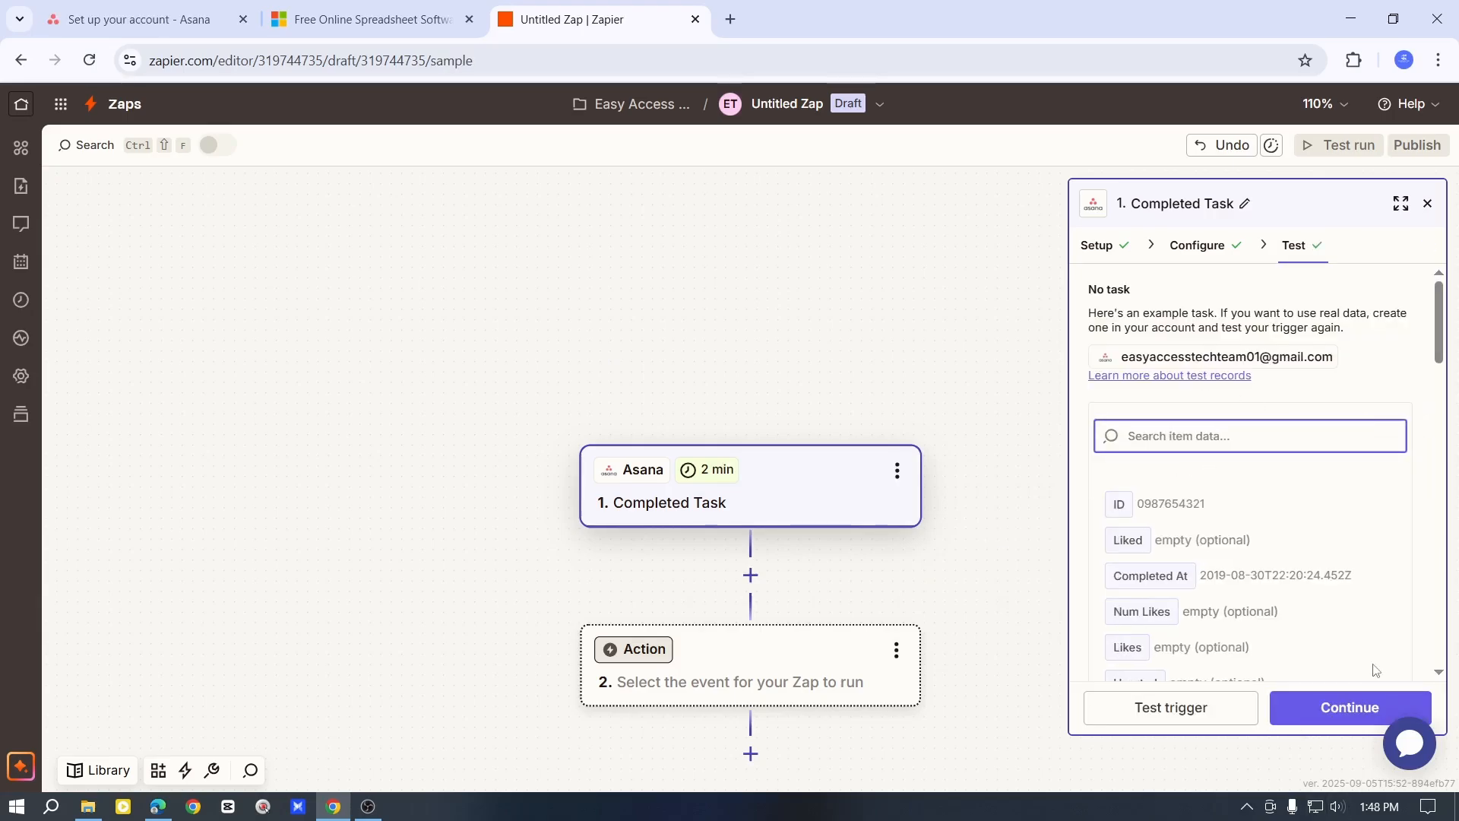
- Search the apps for "ex" and set Microsoft Excel as the app of the Zap's action step
click(659, 659)
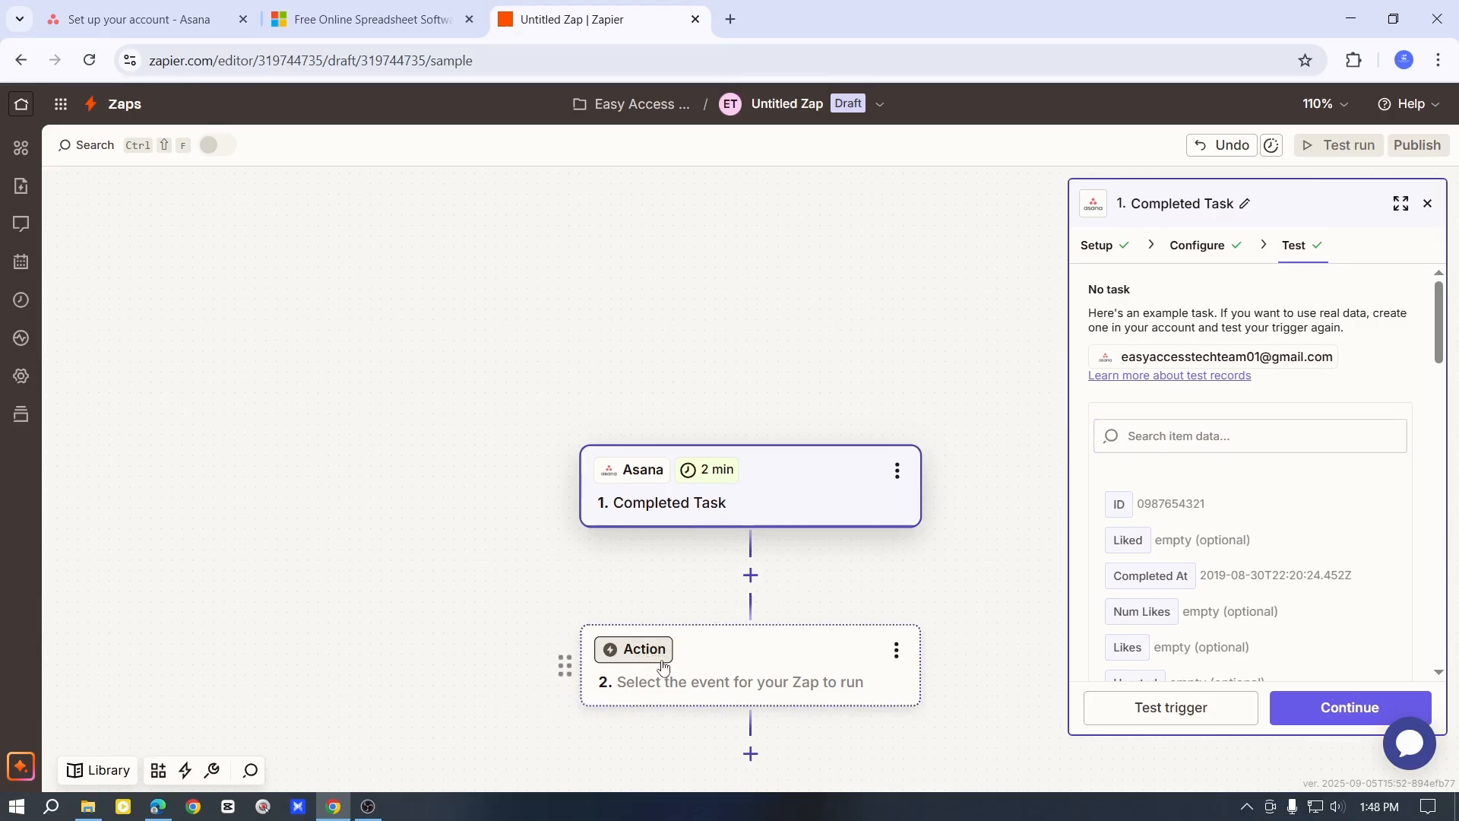
key(ctrl+shift+Tab)
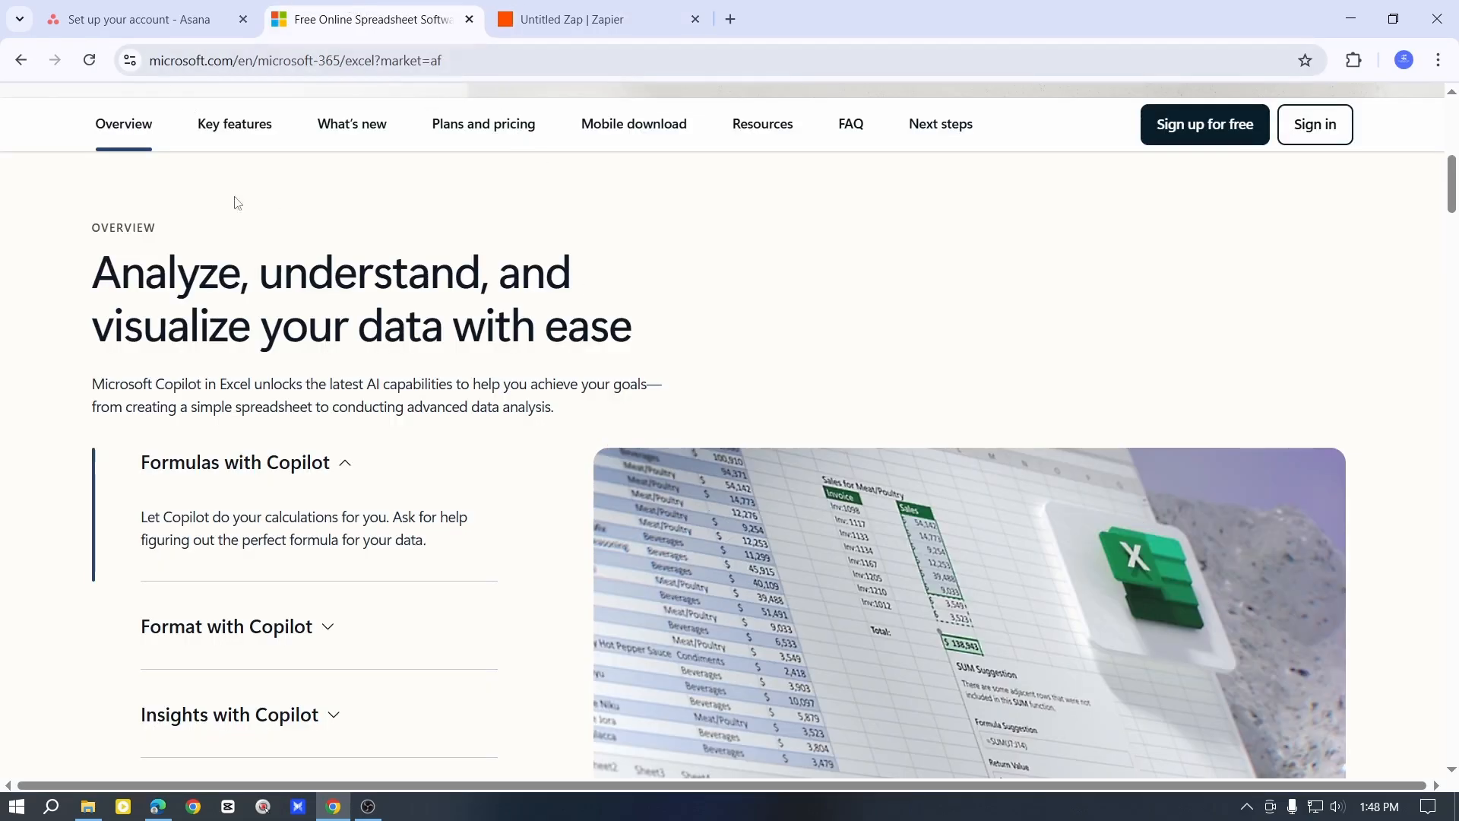
key(ctrl+Tab)
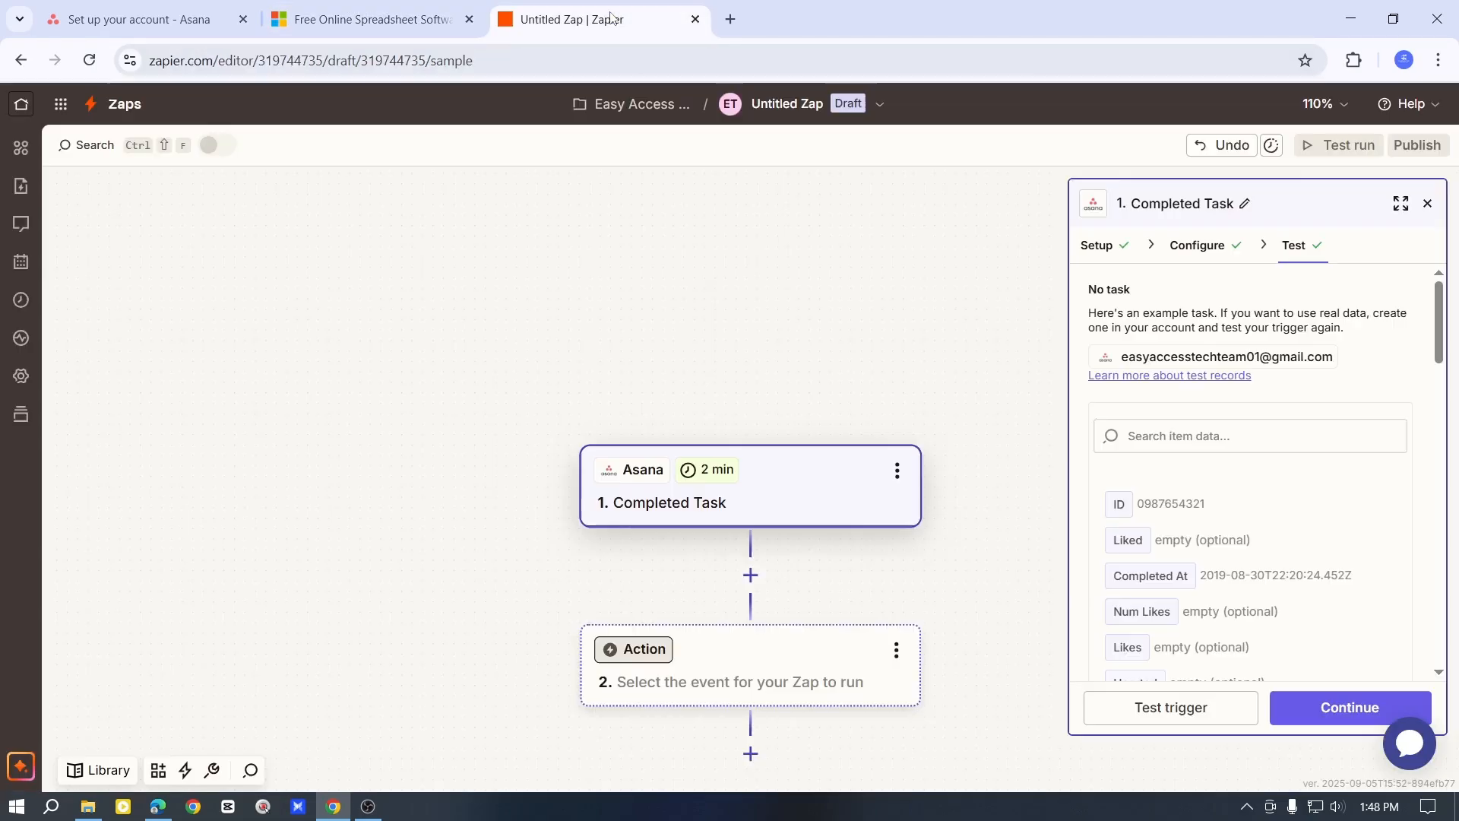
click(651, 651)
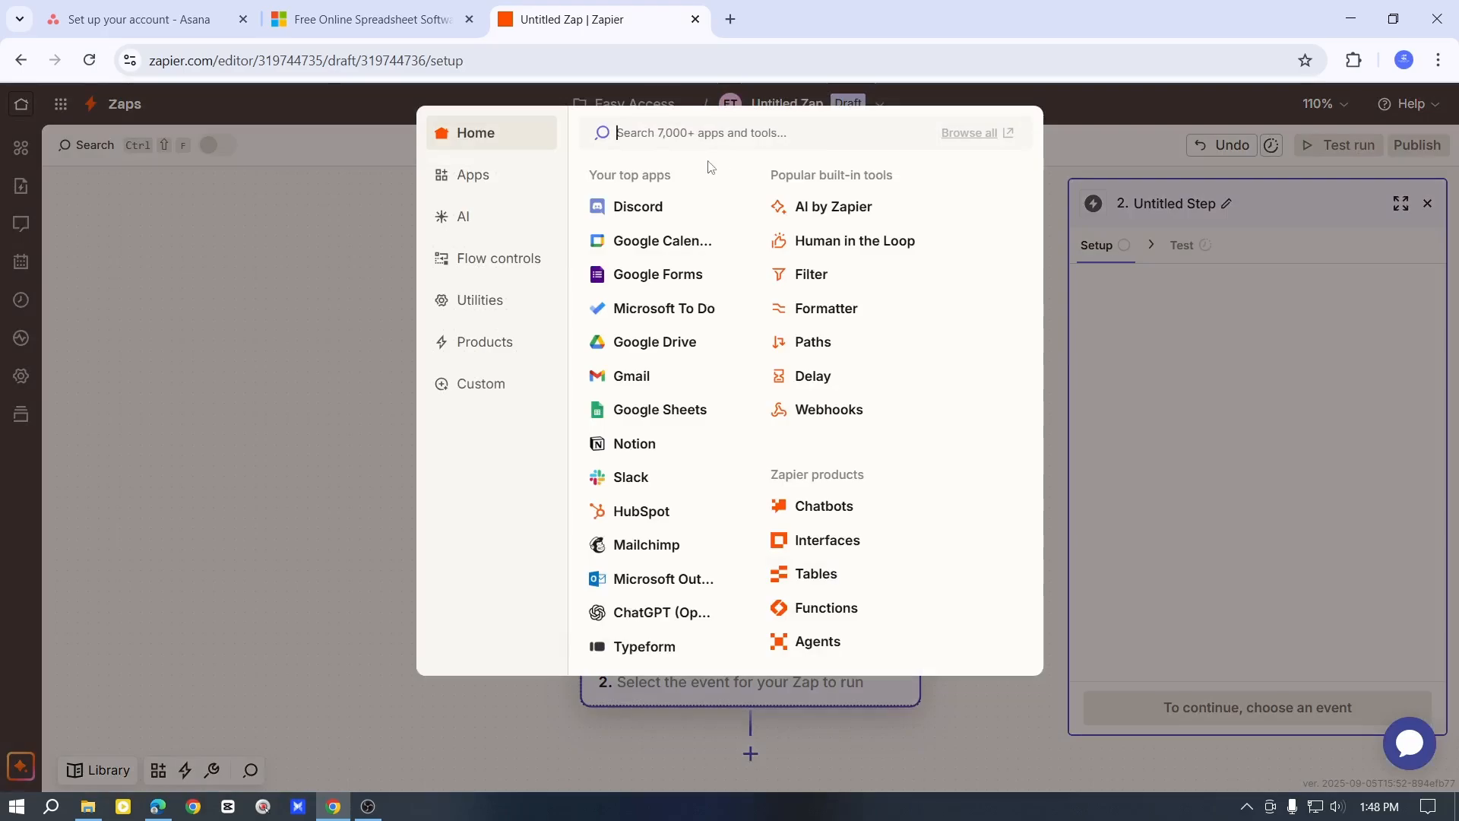
text(ex)
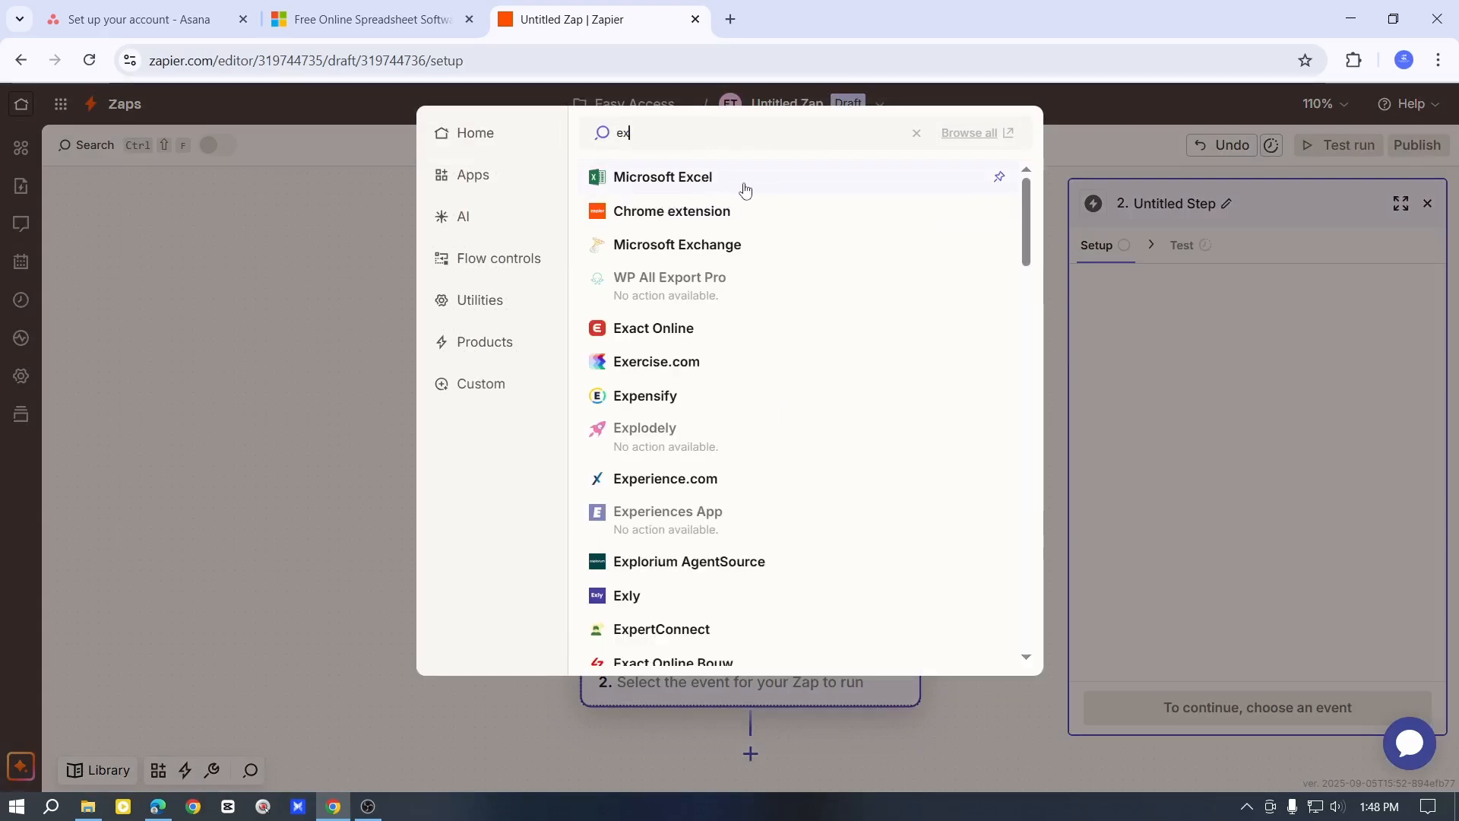
scroll(714, 186, down, 1)
scroll(714, 186, down, 1)
scroll(814, 395, up, 2)
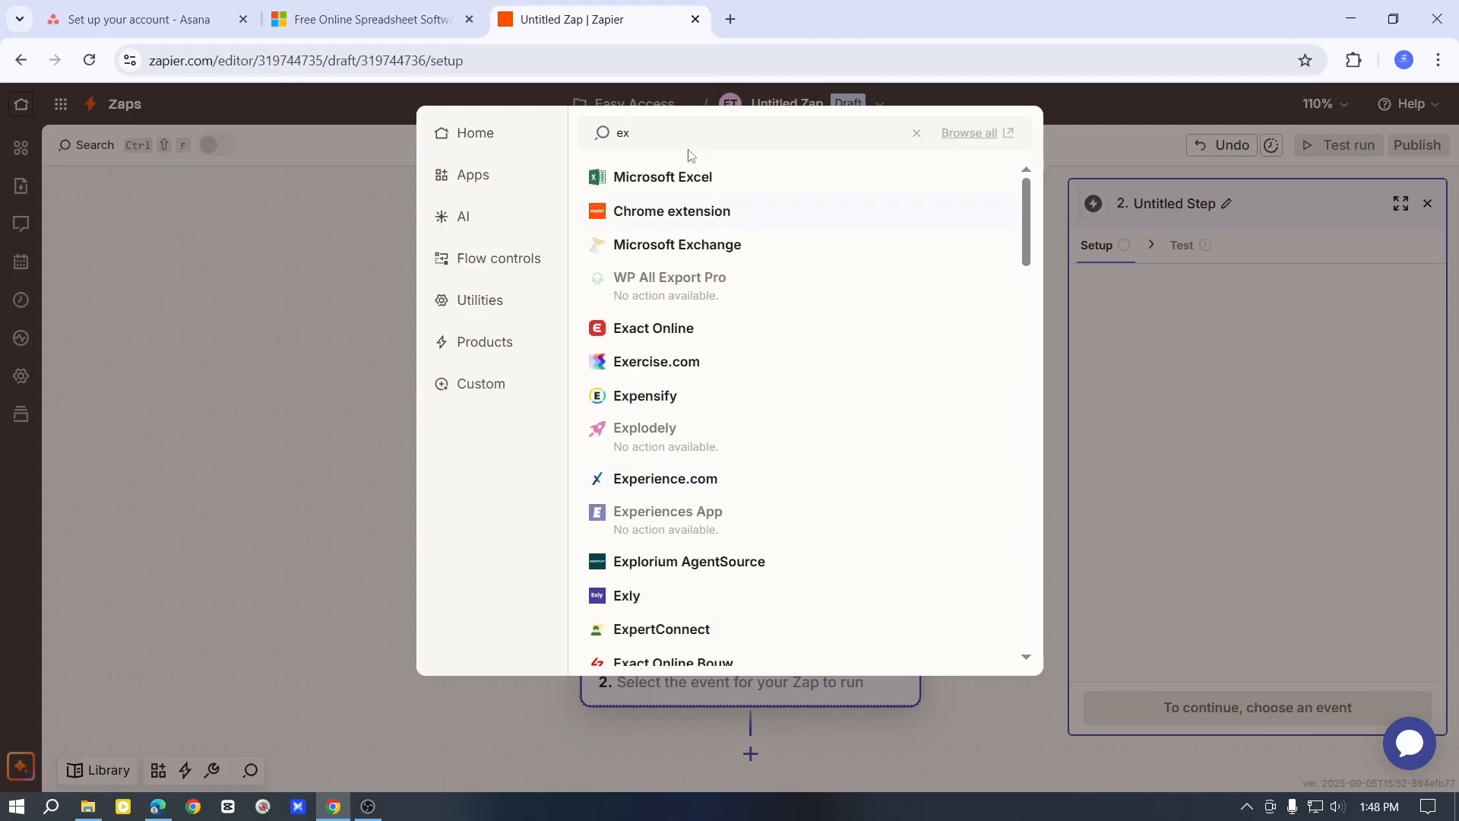
click(652, 184)
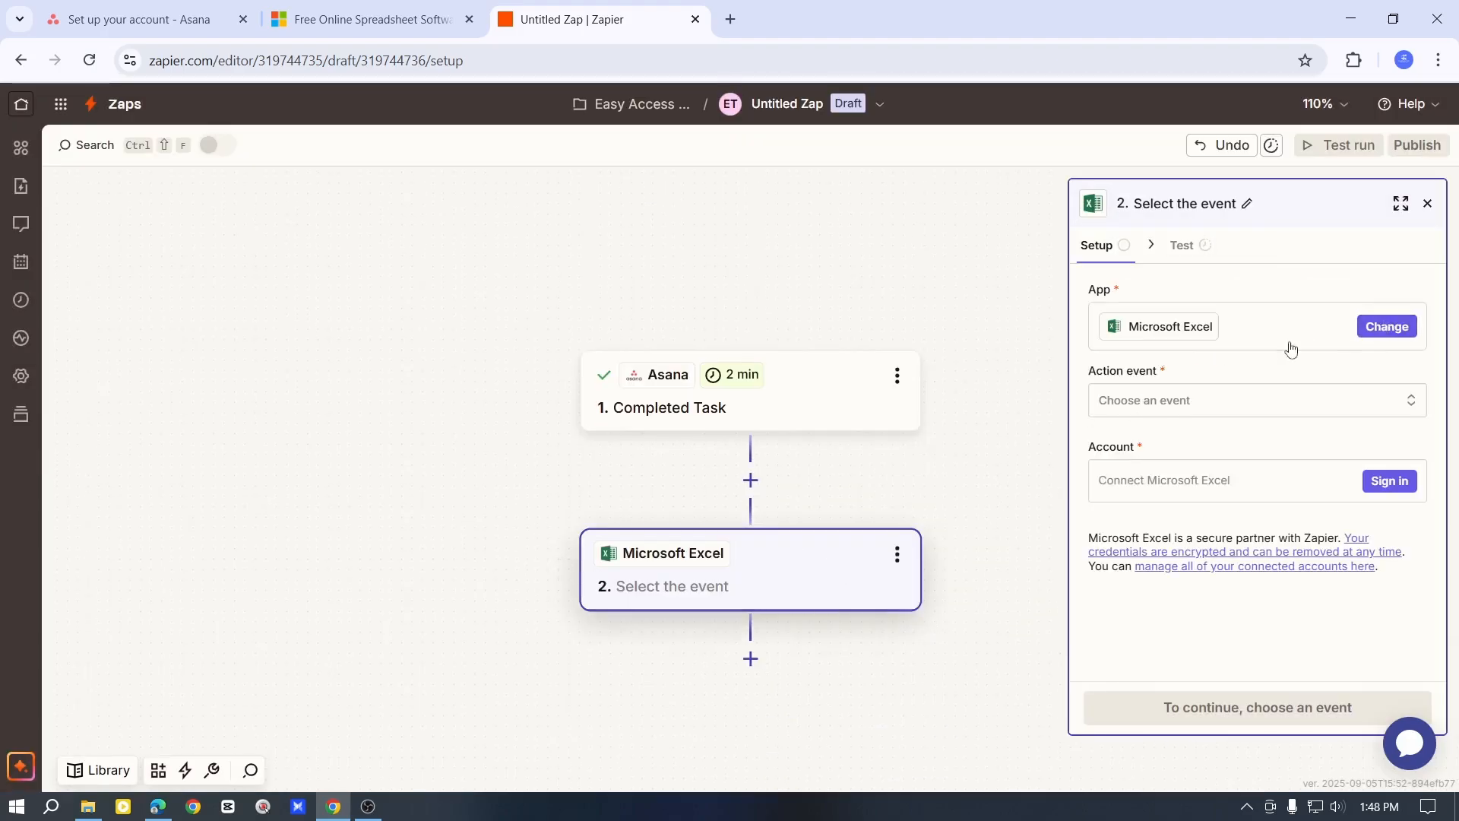
- Choose Add Row as the Excel action event and connect a Microsoft Excel account, continuing to the configuration
click(1180, 408)
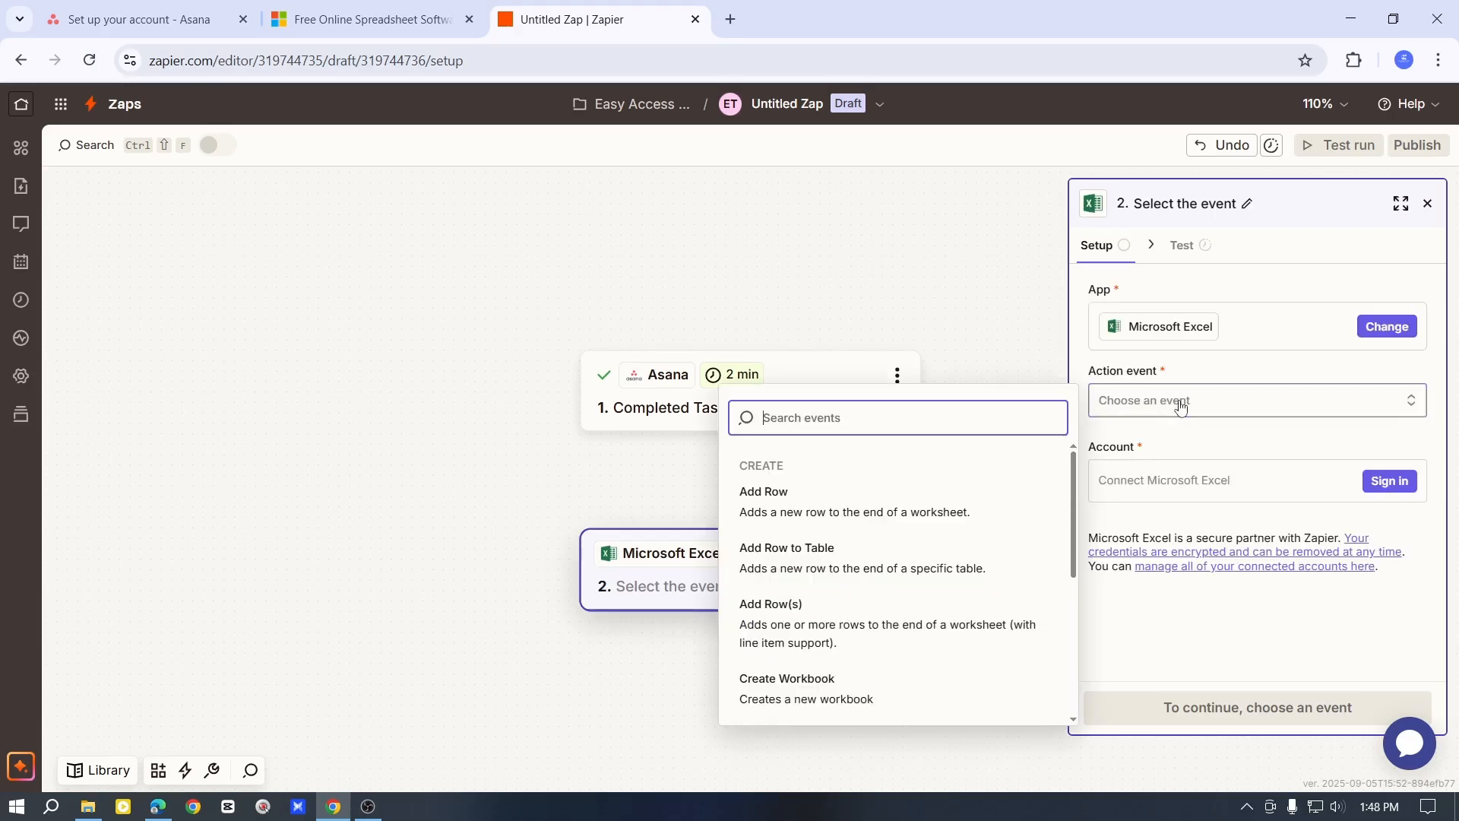
click(811, 509)
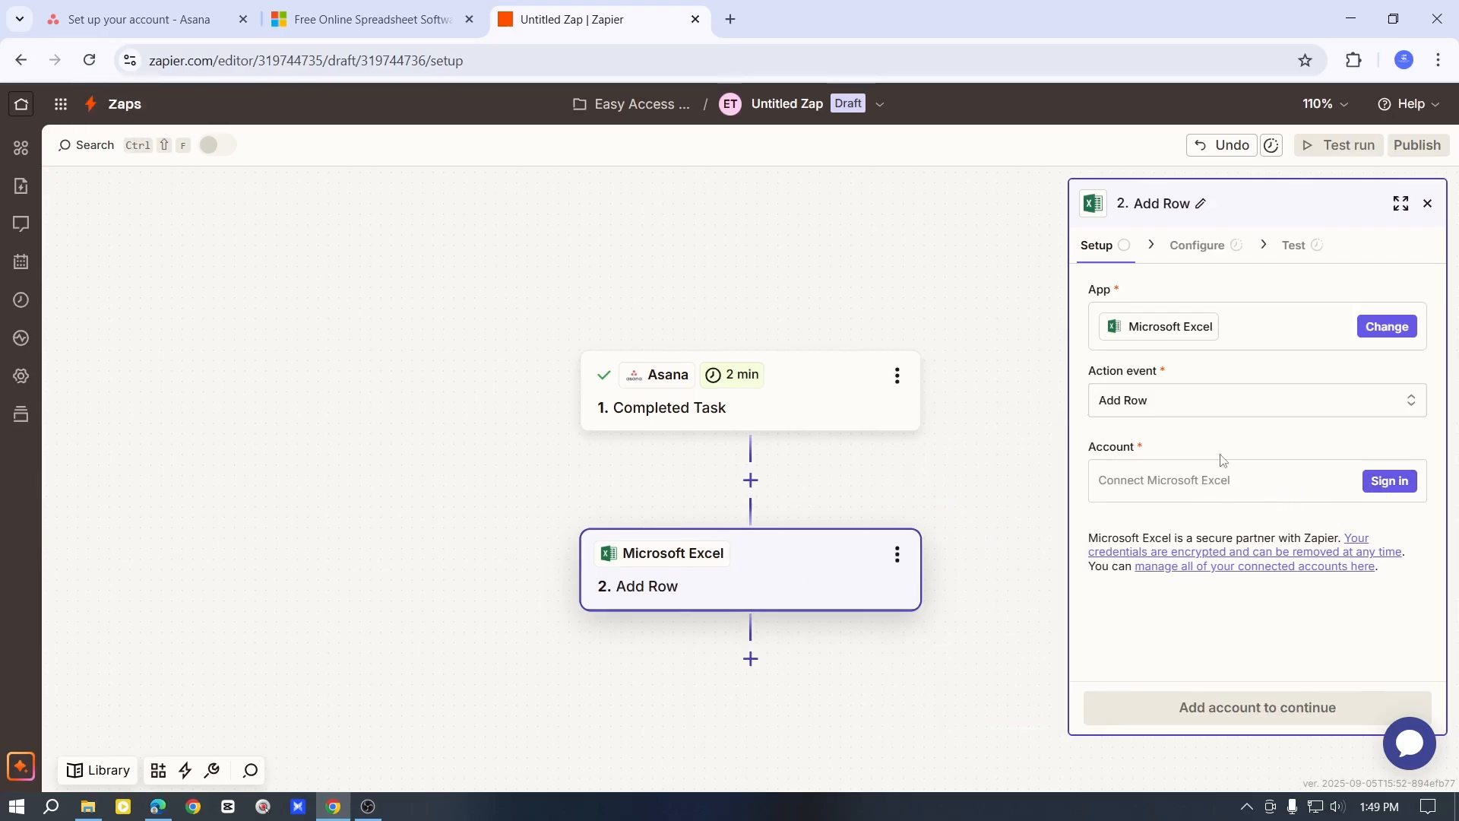
click(1391, 481)
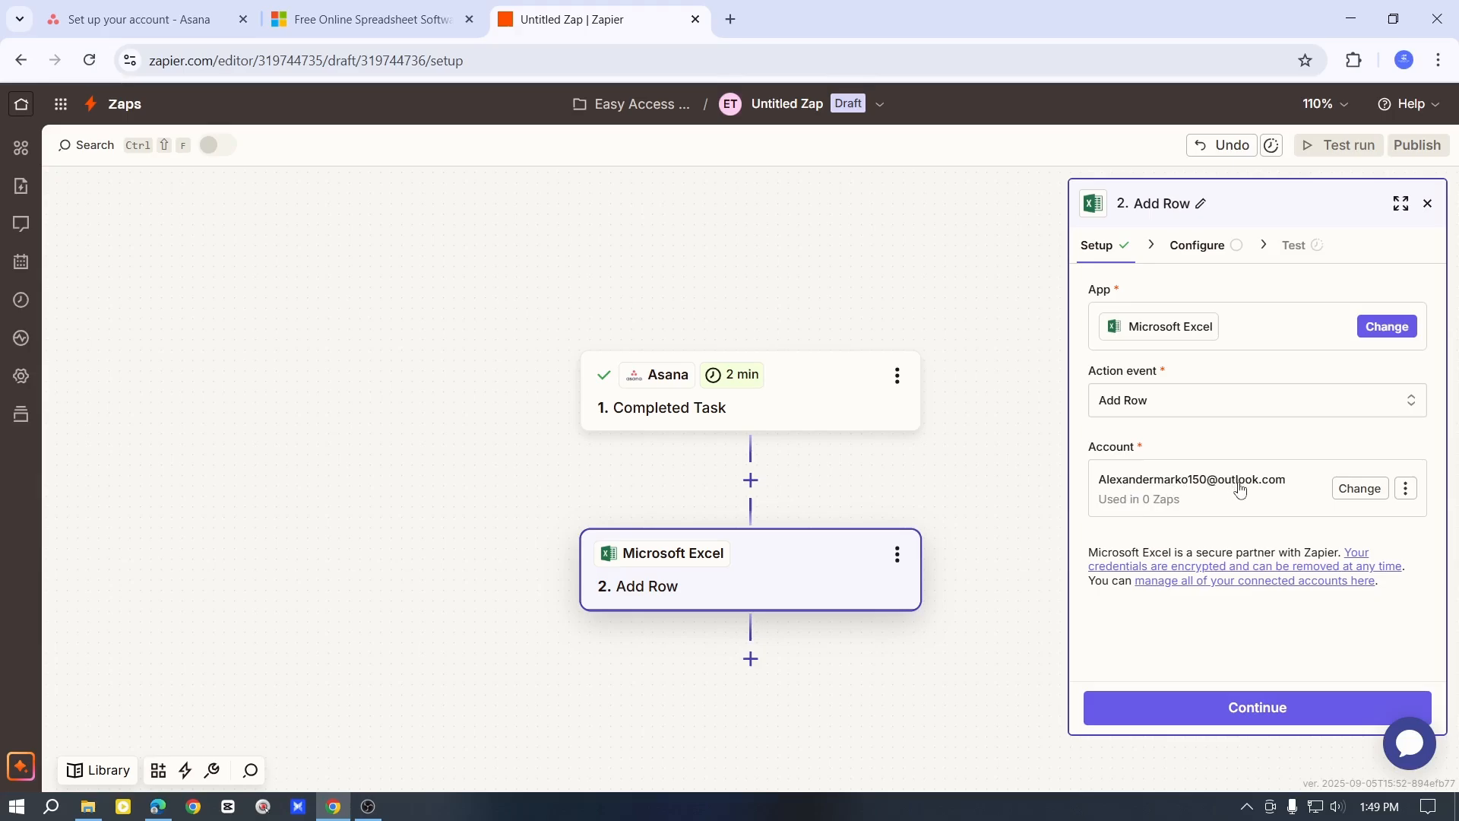
click(1302, 714)
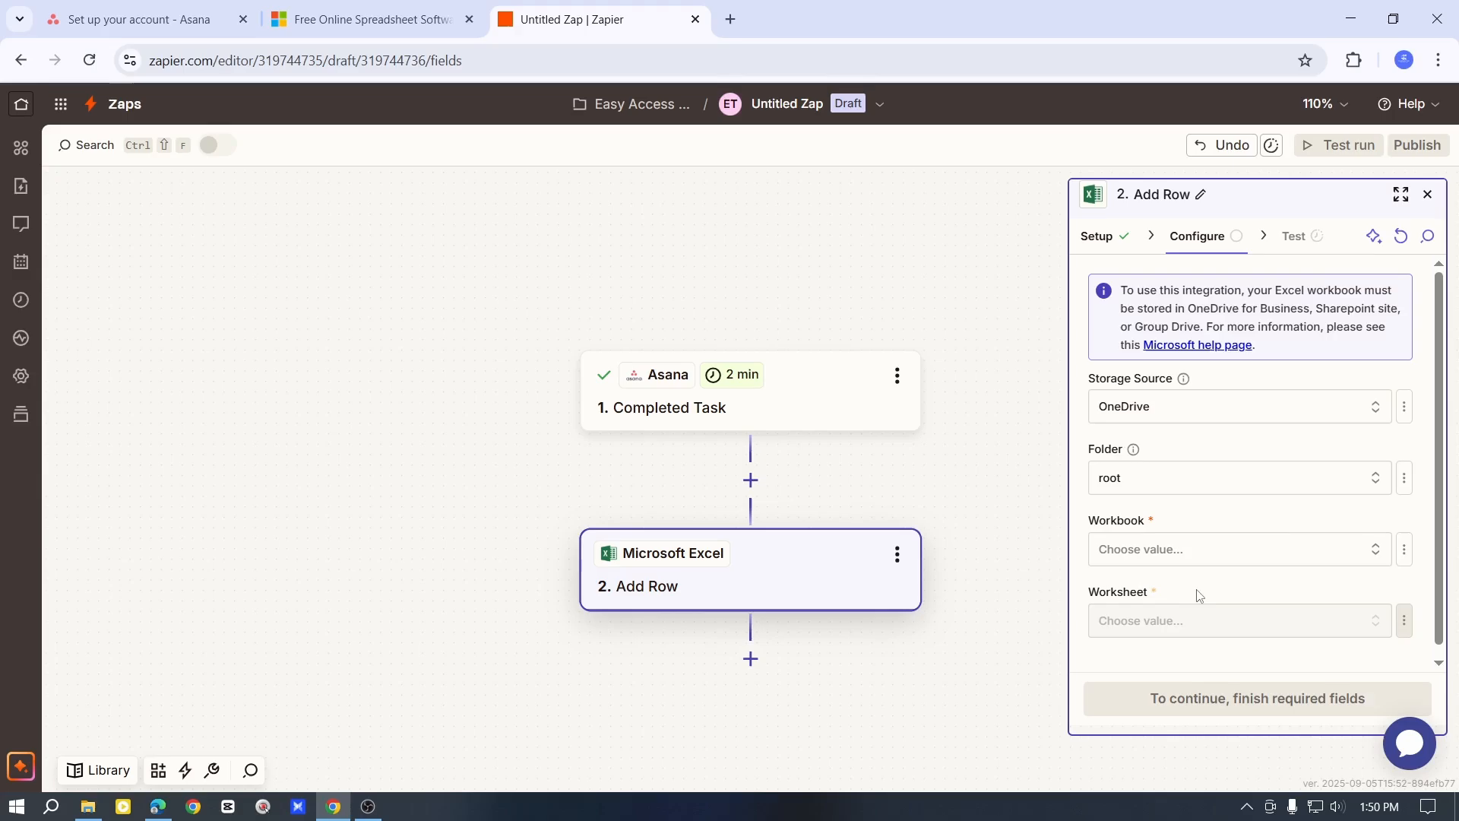
- Keep OneDrive as the storage source and map Workbook to Asana's Projects ID and Worksheet to Projects Gid, completing the configuration
click(1170, 409)
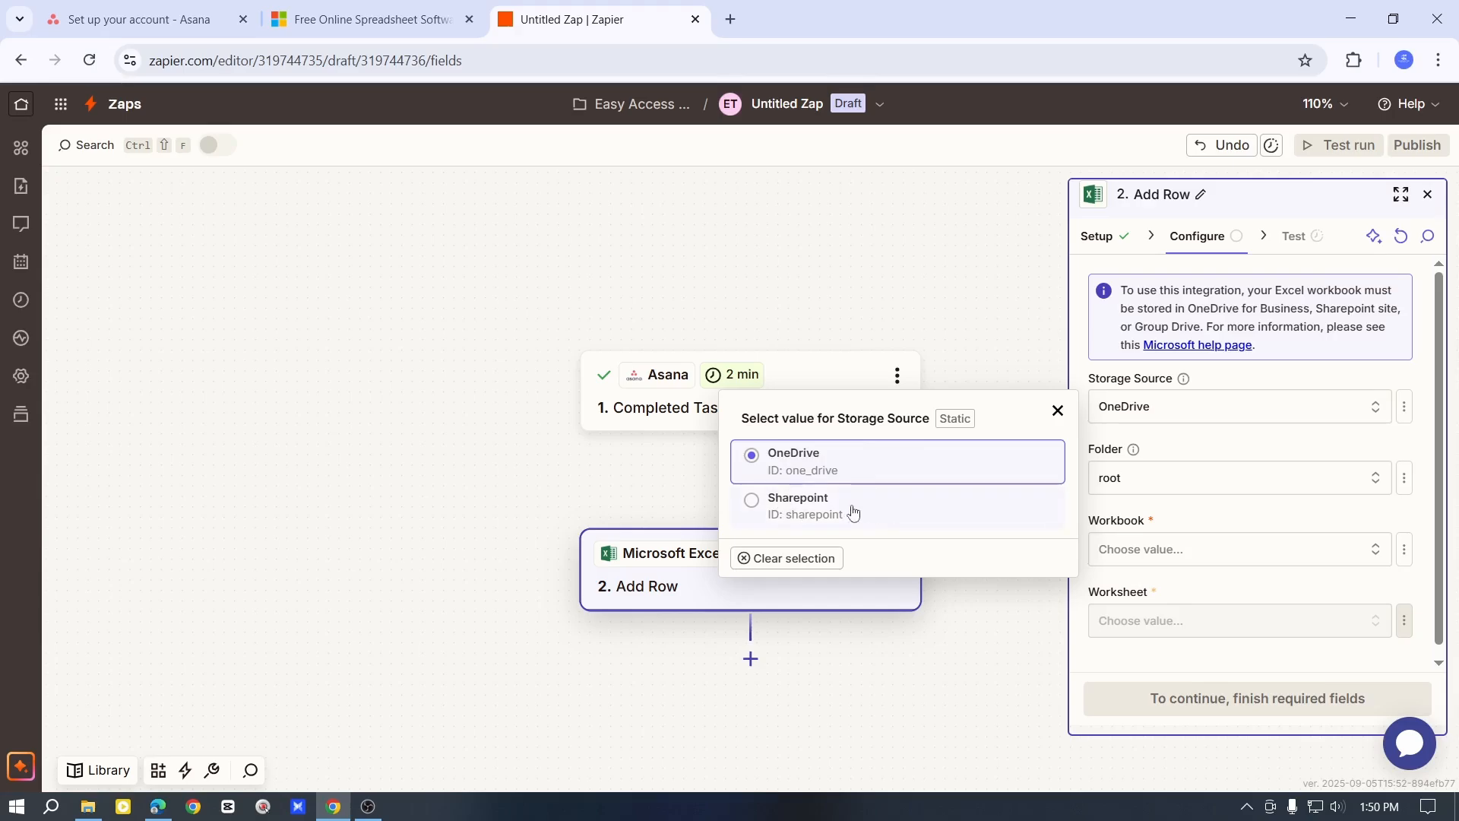
click(1057, 410)
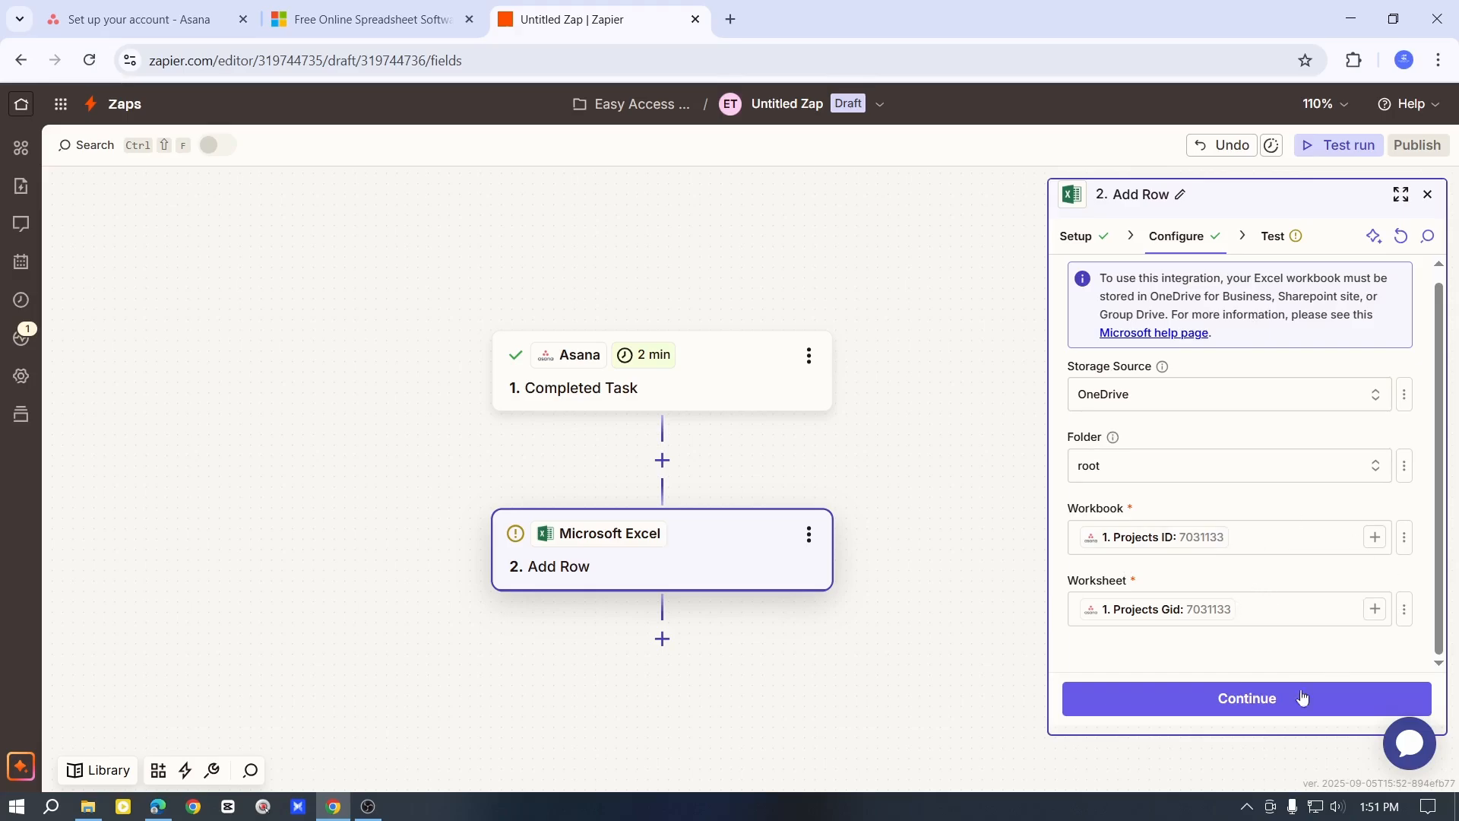
click(1280, 704)
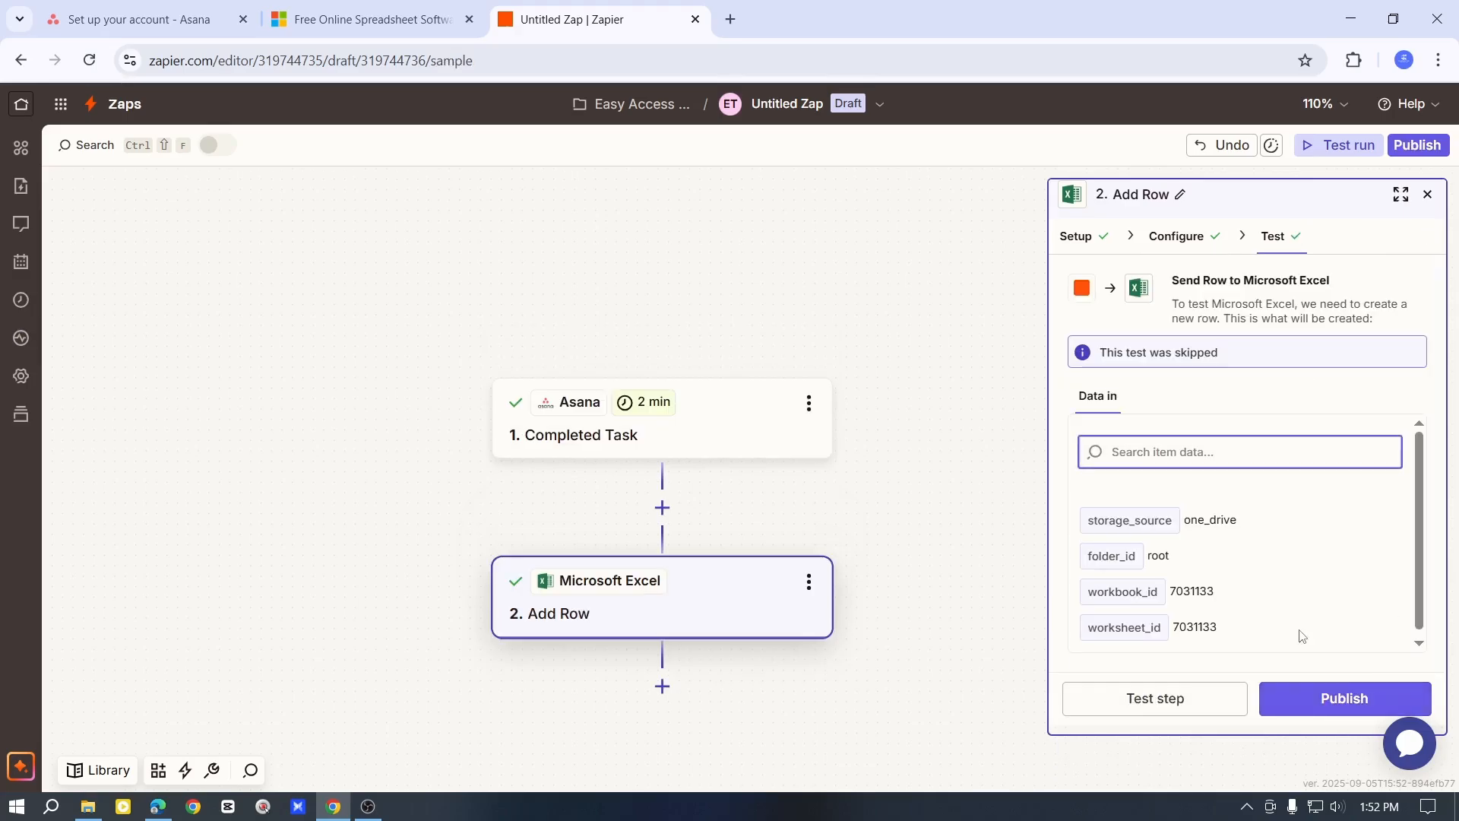
- Publish the Zap that links completed Asana tasks to the Microsoft Excel Add Row action
click(1342, 706)
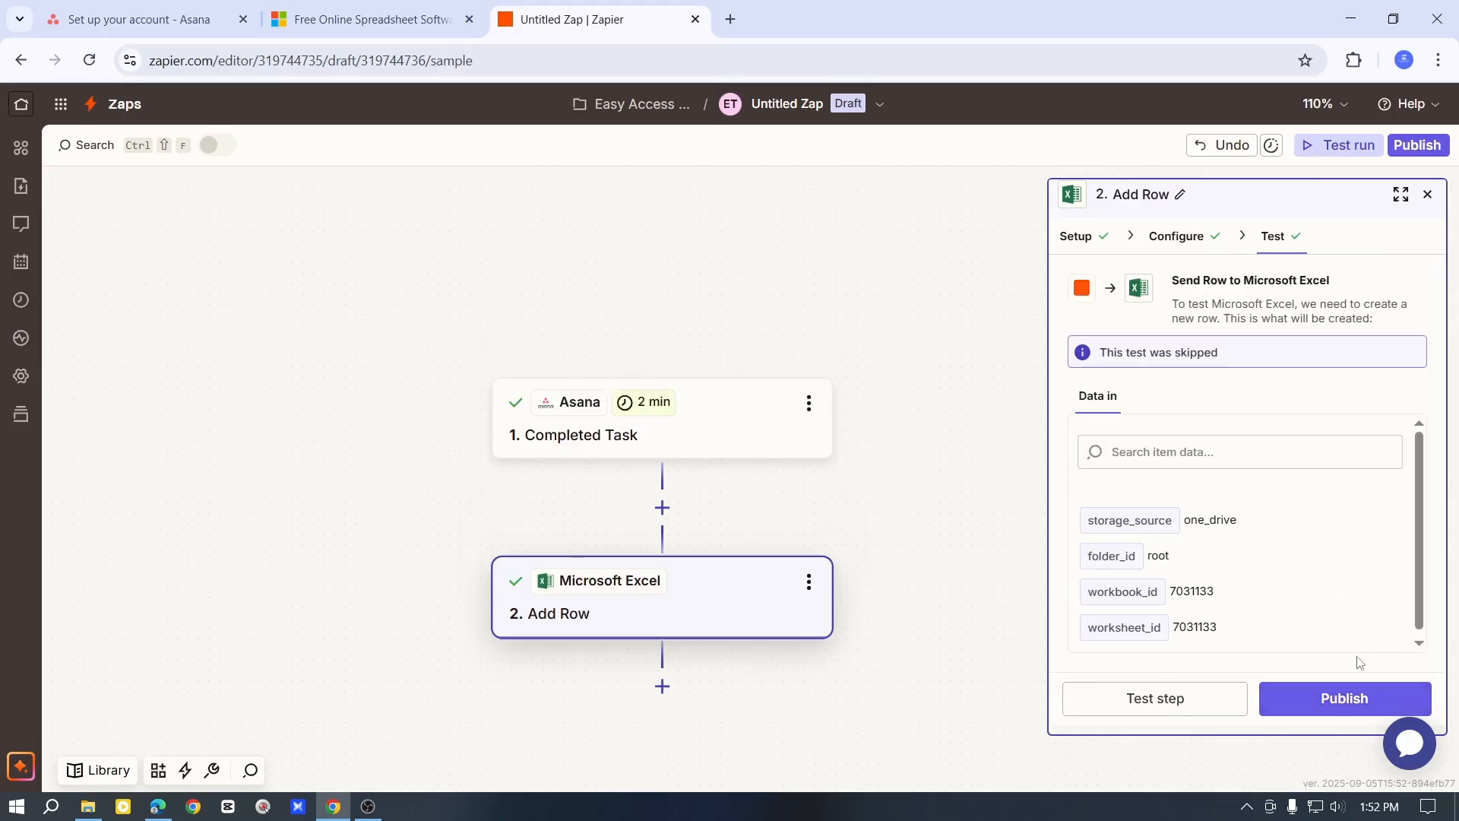
click(1370, 703)
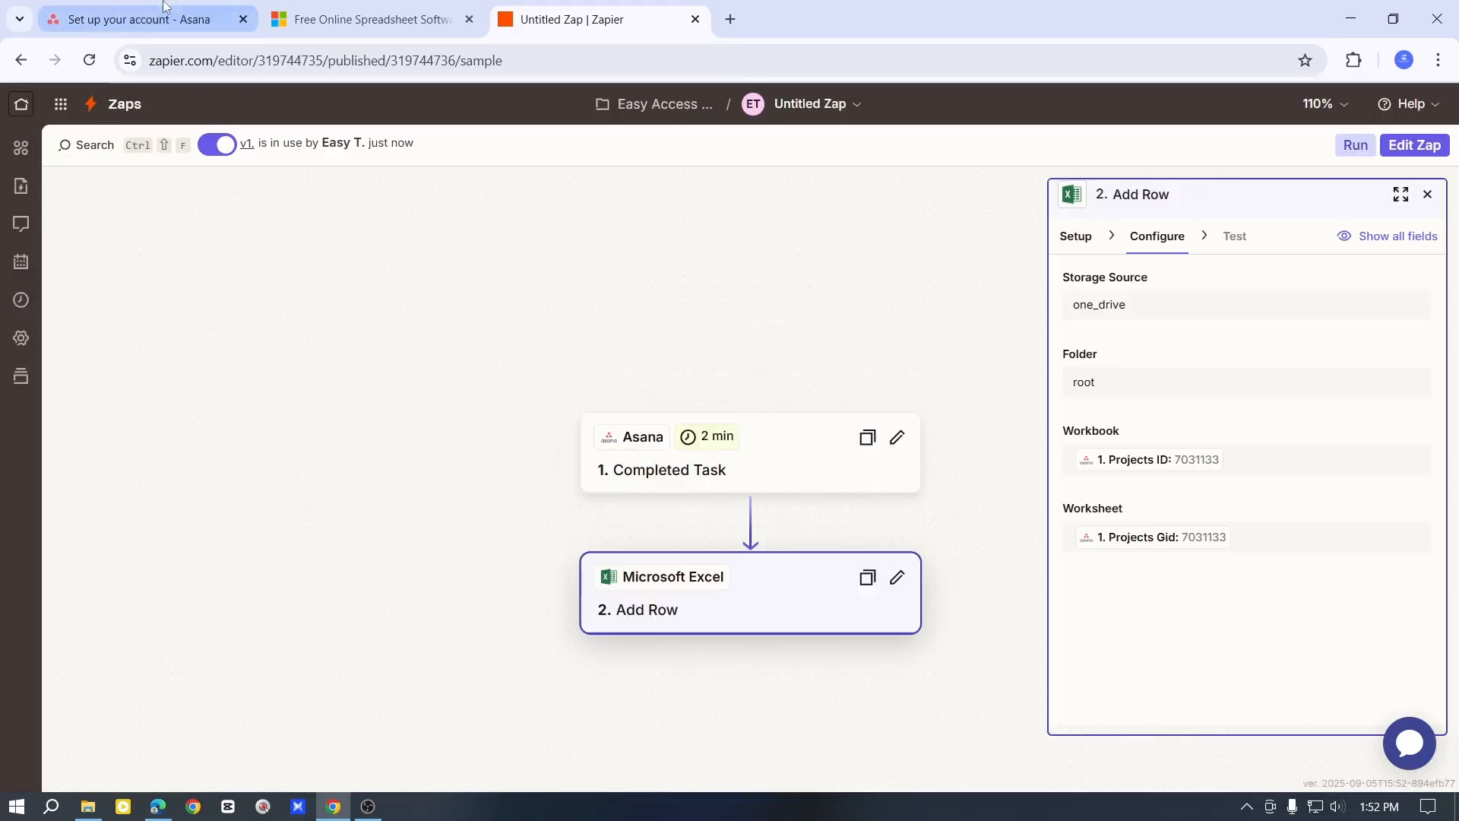
- Look over the open Asana and Microsoft Excel web pages and return to the published Zap
click(116, 18)
click(373, 18)
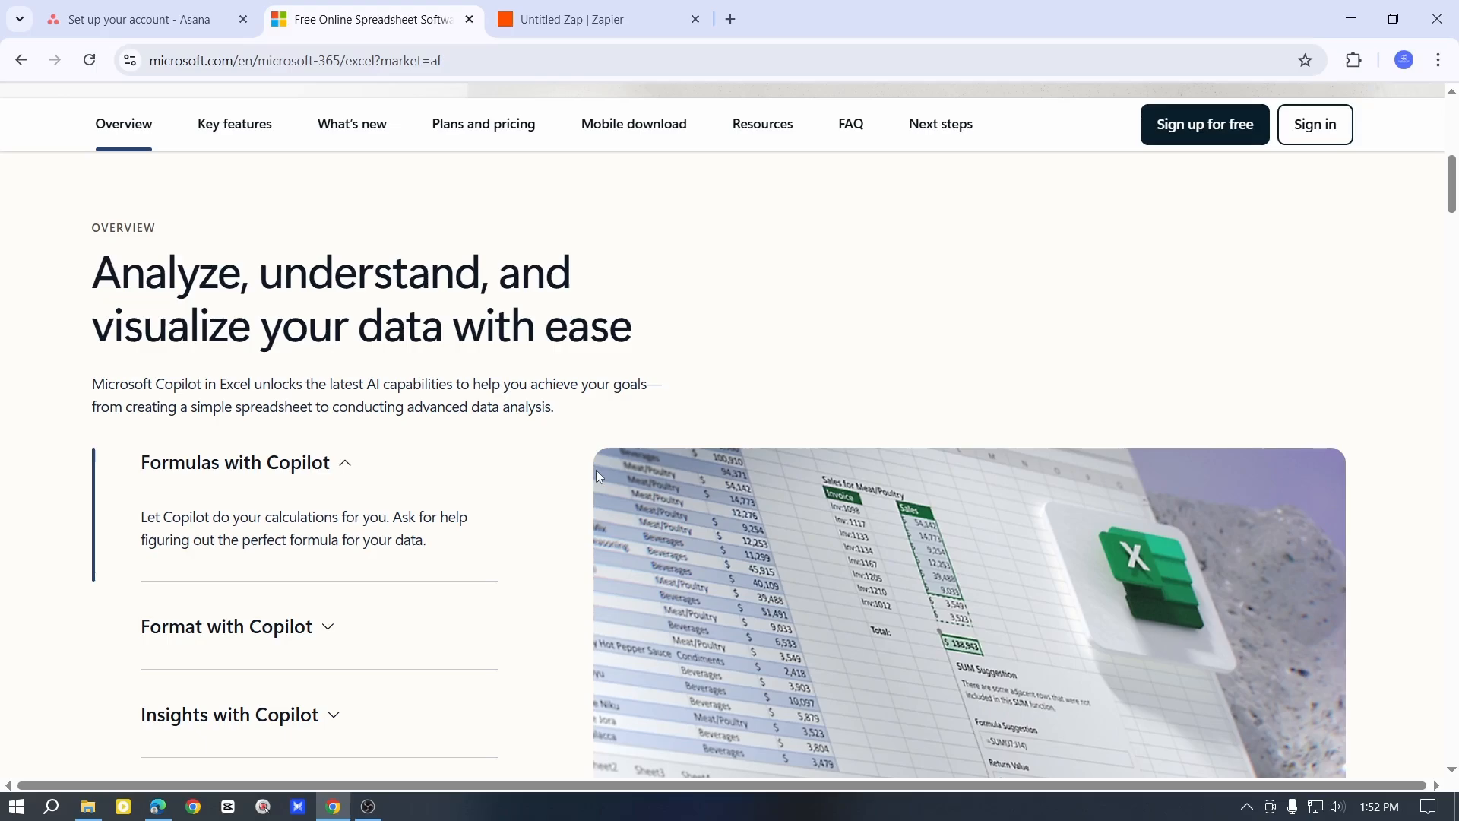
key(ctrl+Tab)
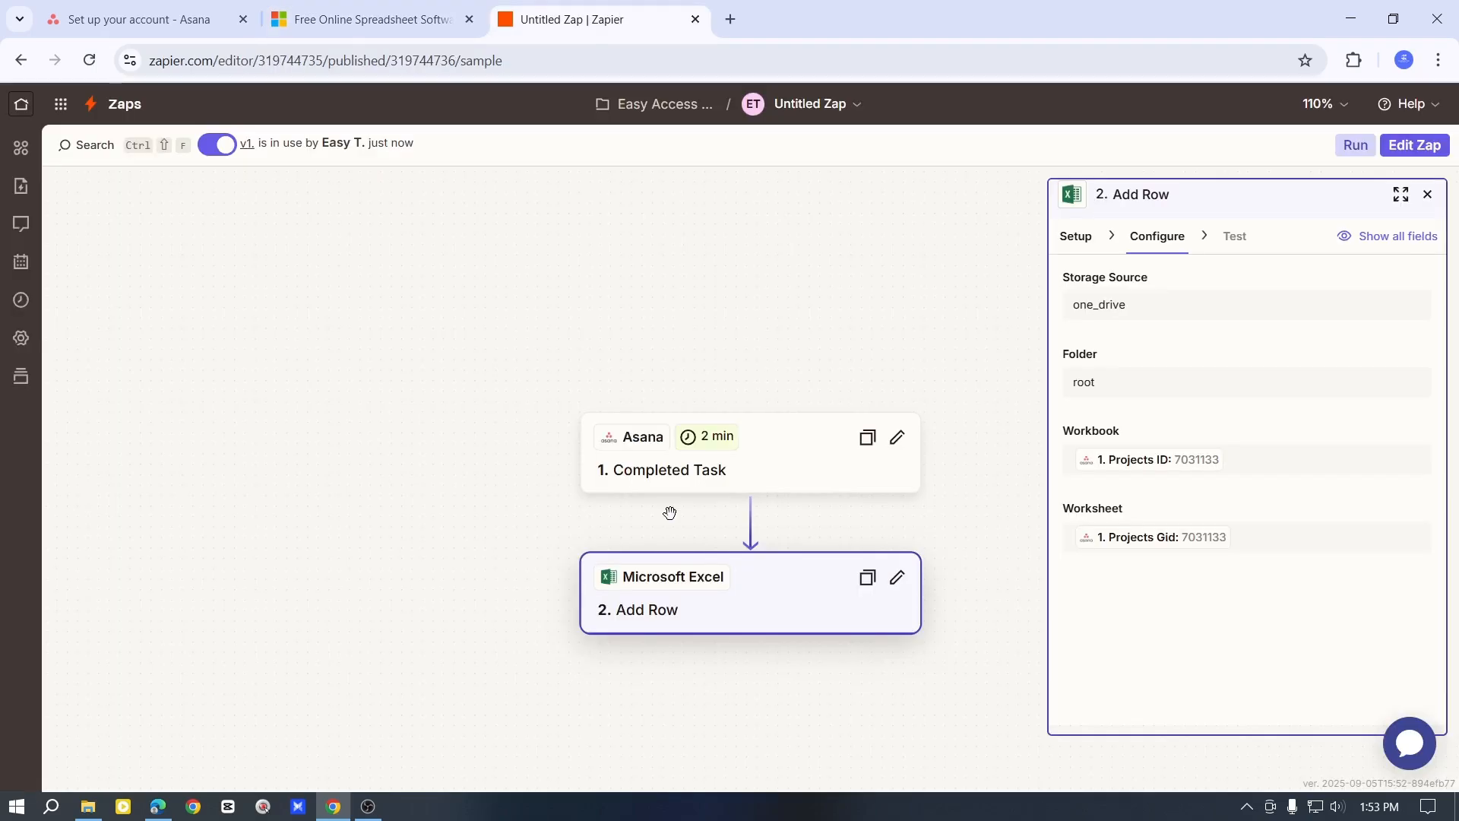